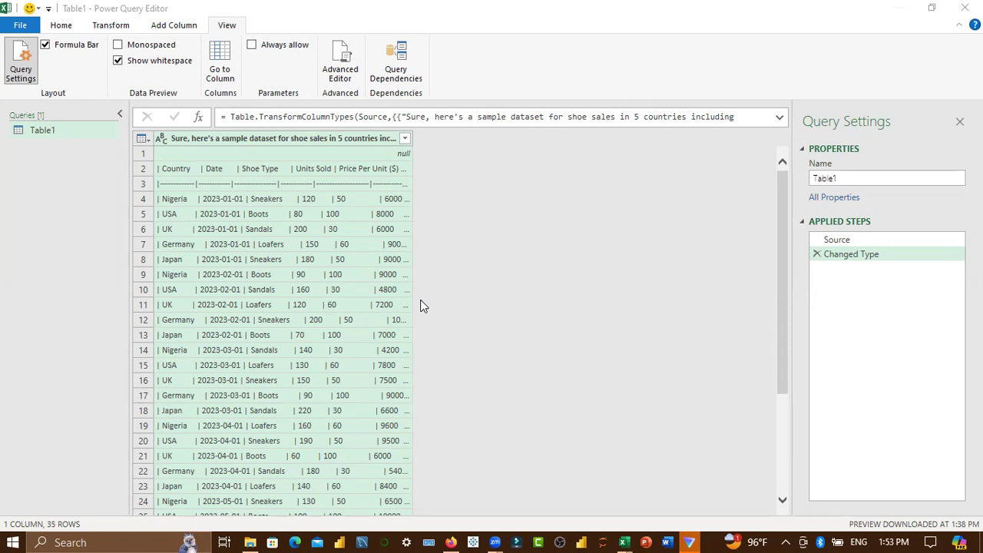
# - Rename the Table1 query as Shoes Dataset
pyautogui.click(846, 178)
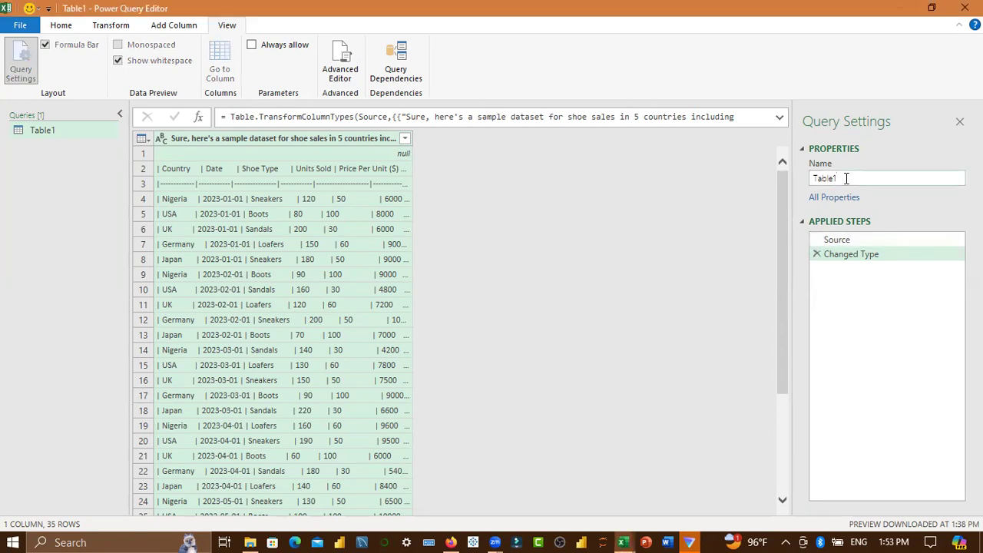
pyautogui.press('BackSpace')
pyautogui.press('BackSpace')
pyautogui.press('BackSpace')
pyautogui.press('BackSpace')
pyautogui.press('BackSpace')
pyautogui.press('BackSpace')
pyautogui.write('SAhoes Dataset')
pyautogui.press('Return')
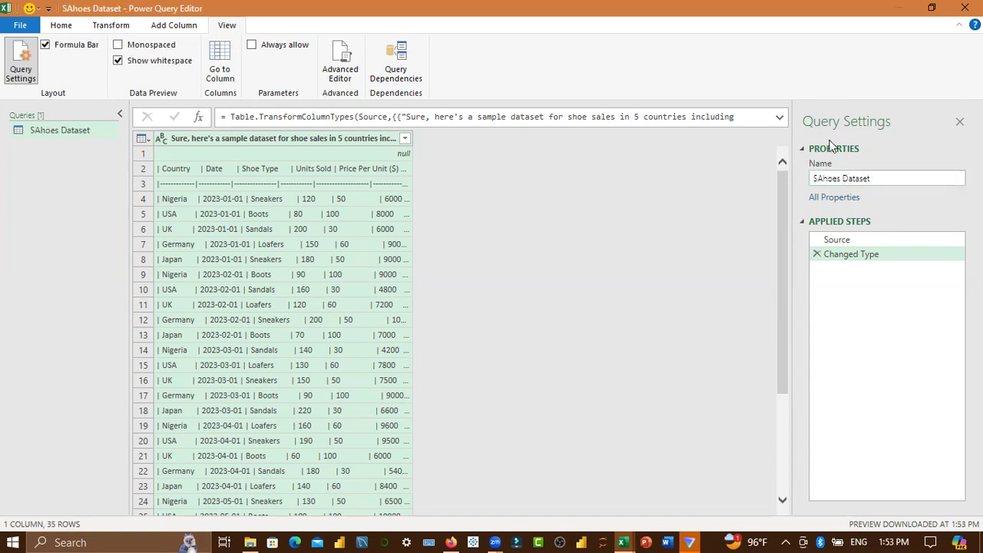
pyautogui.click(824, 181)
pyautogui.press('BackSpace')
pyautogui.press('Return')
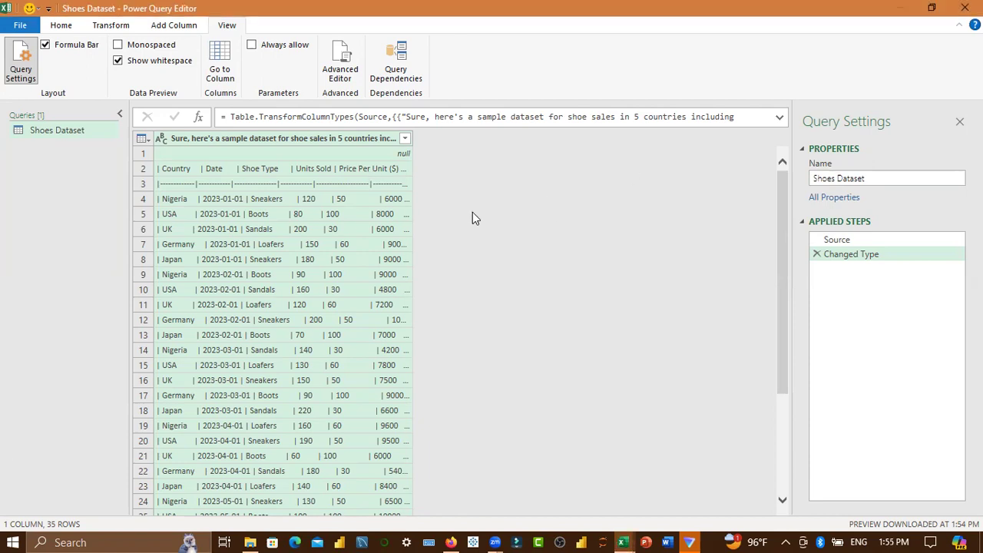
pyautogui.click(219, 139)
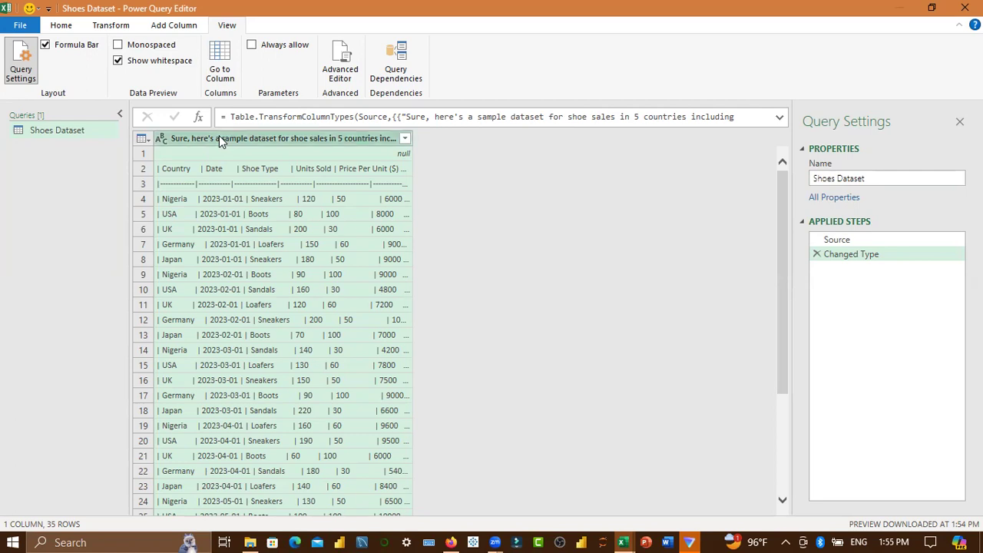
pyautogui.rightClick(219, 138)
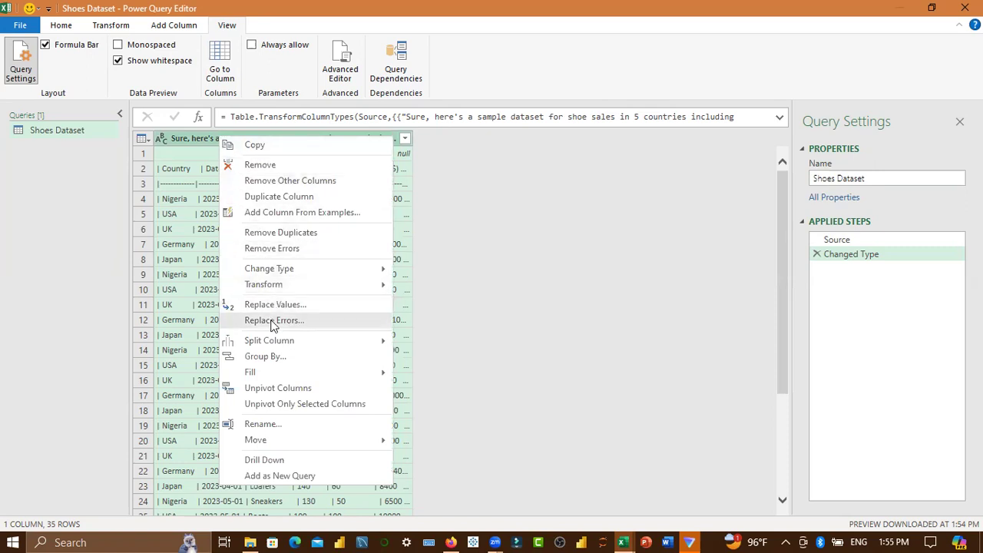
pyautogui.moveTo(272, 344)
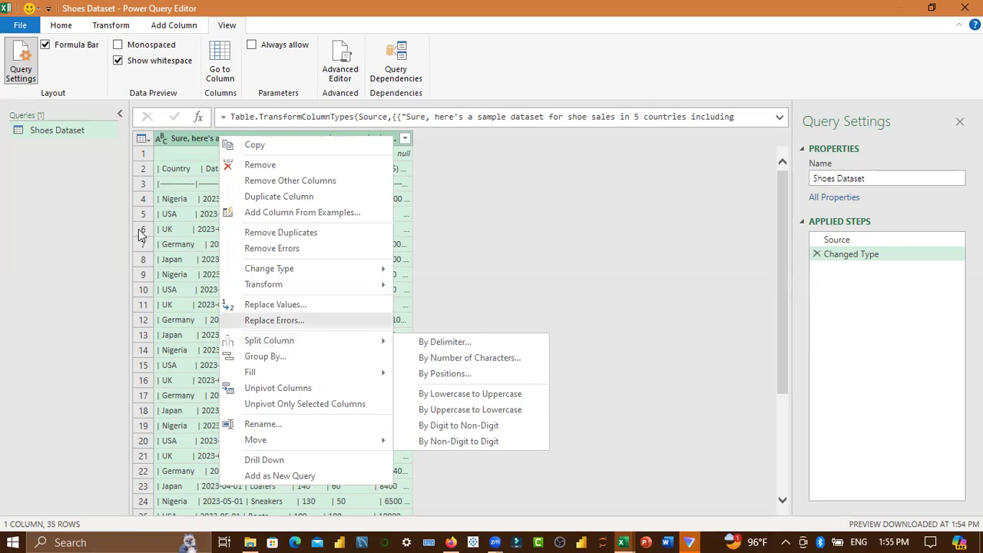
pyautogui.click(60, 30)
pyautogui.click(59, 30)
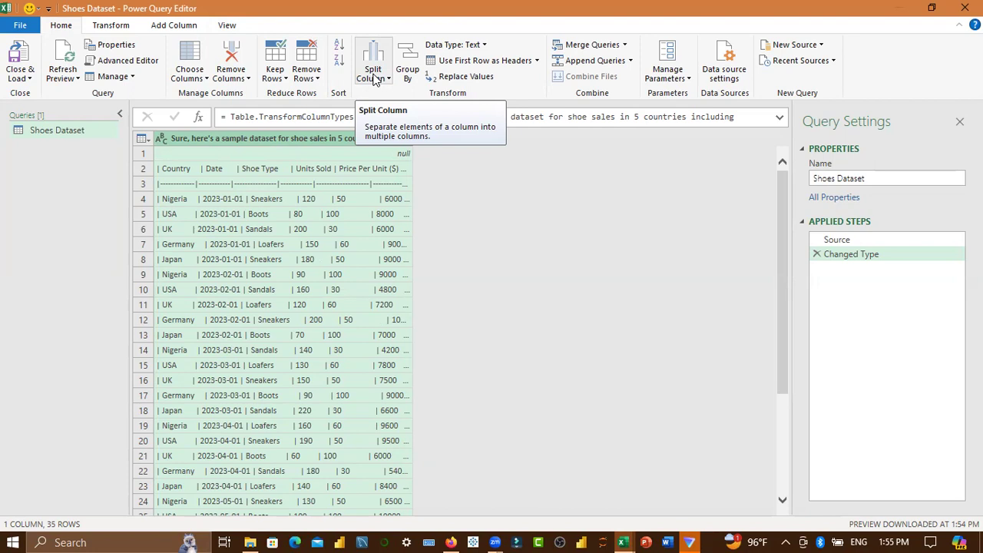
pyautogui.rightClick(344, 140)
pyautogui.moveTo(406, 356)
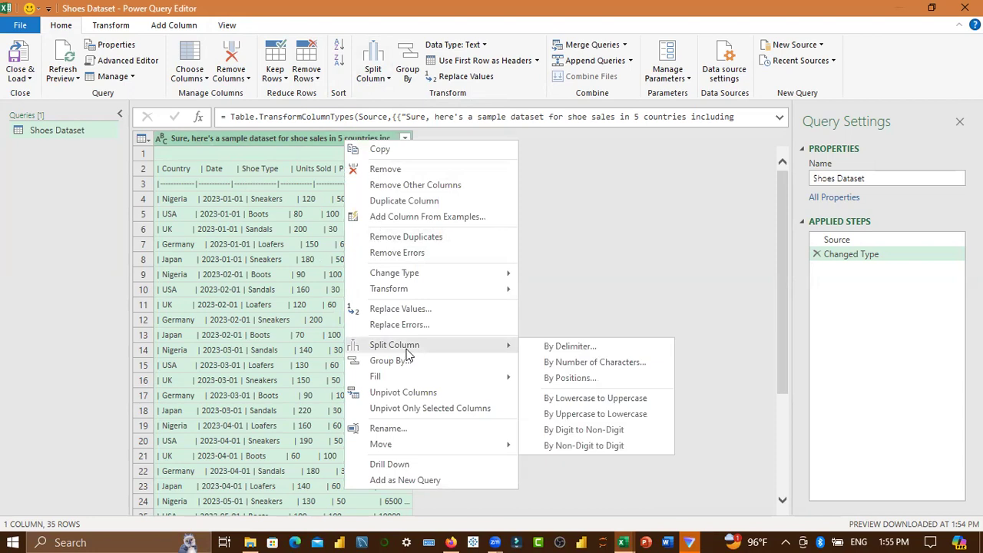
# - Split the single text column by the custom delimiter | at the left-most delimiter only
pyautogui.click(369, 79)
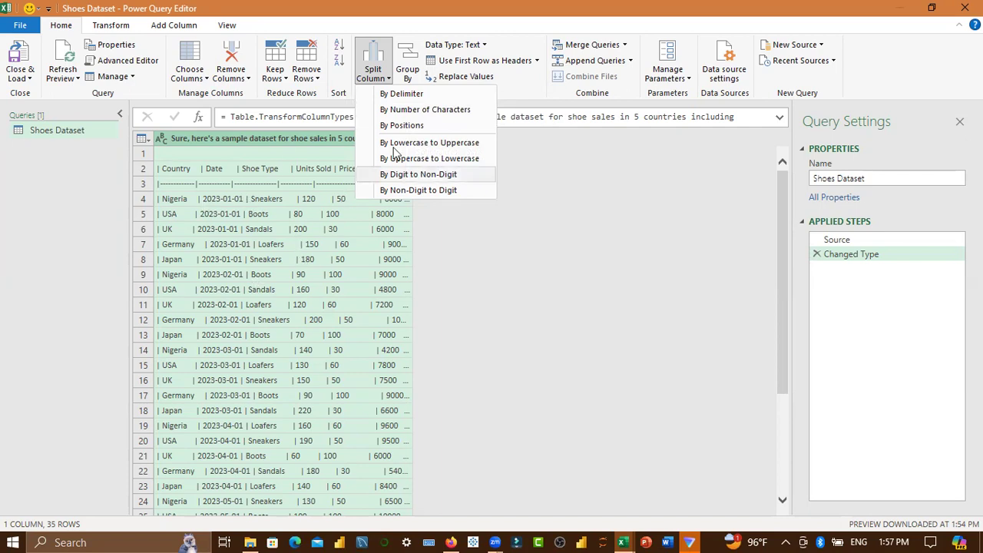
pyautogui.click(395, 94)
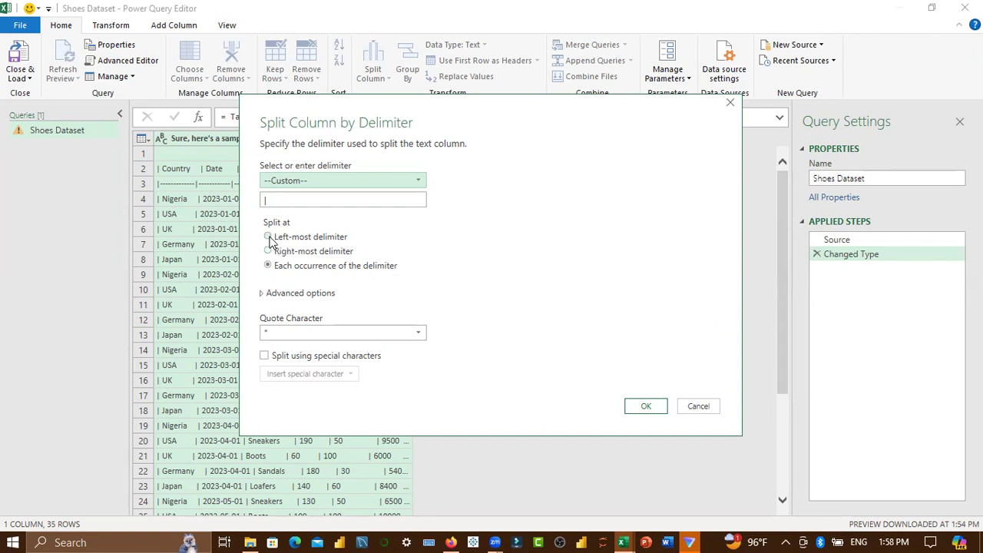
pyautogui.click(268, 237)
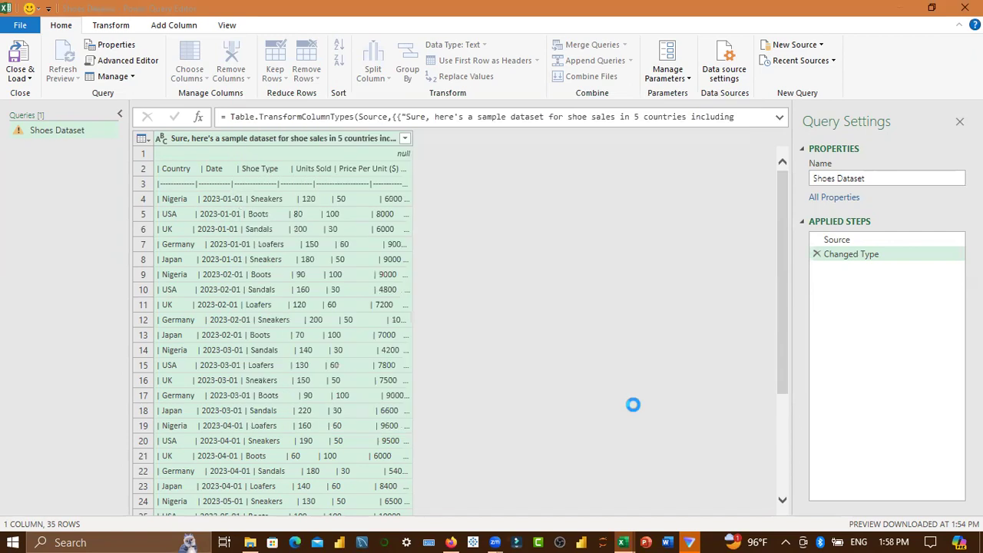
pyautogui.click(644, 406)
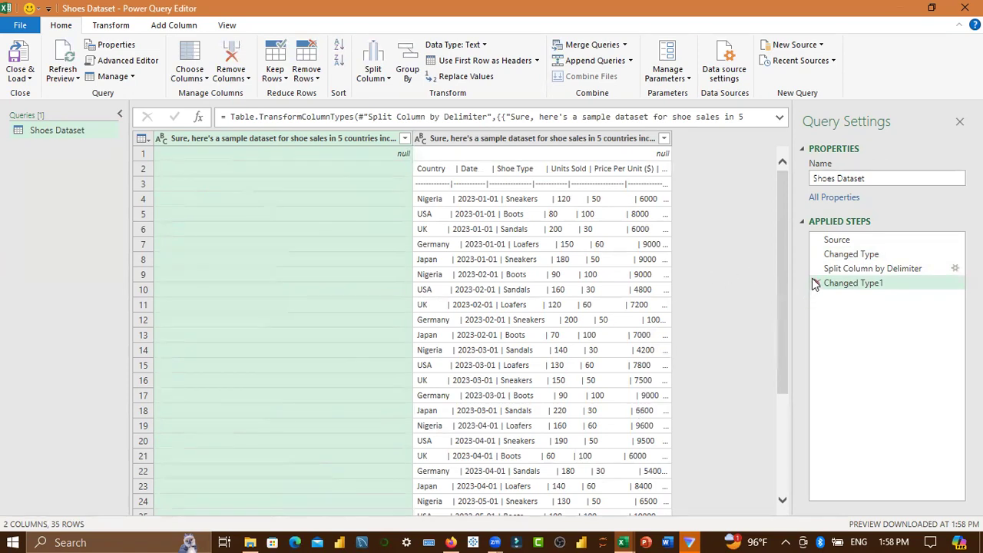
# - Delete the applied Split Column by Delimiter step and the Changed Type1 step that follows it
pyautogui.moveTo(837, 284); pyautogui.dragTo(852, 267)
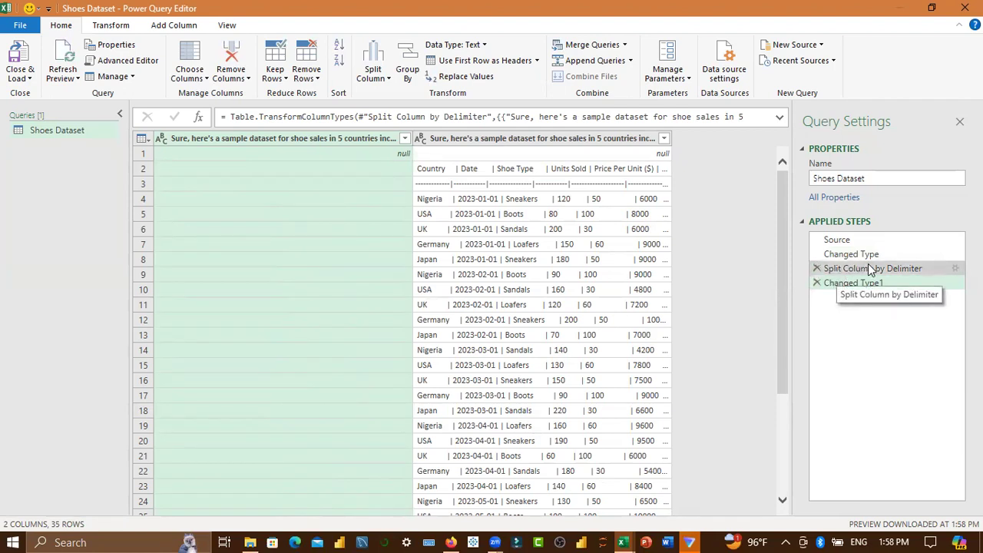
pyautogui.click(817, 269)
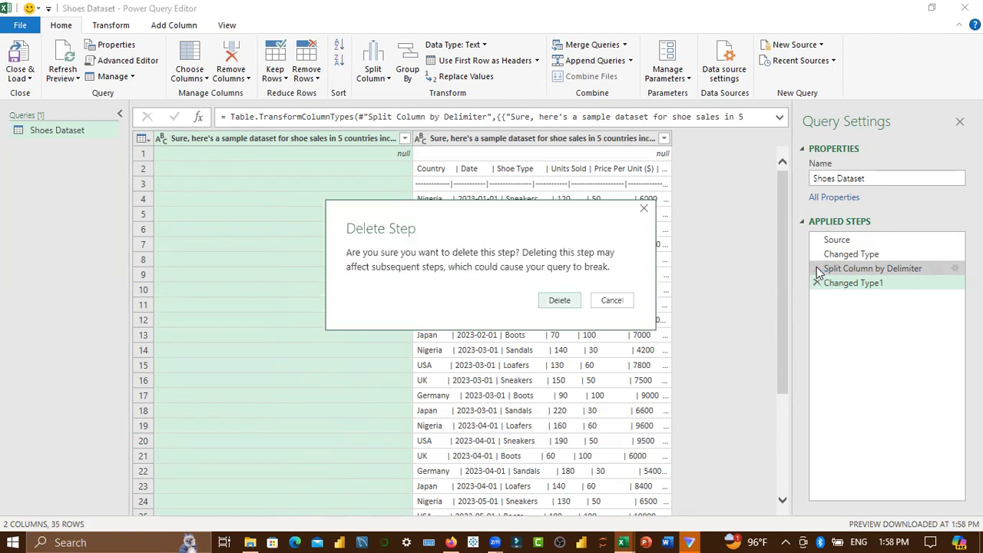
pyautogui.click(559, 300)
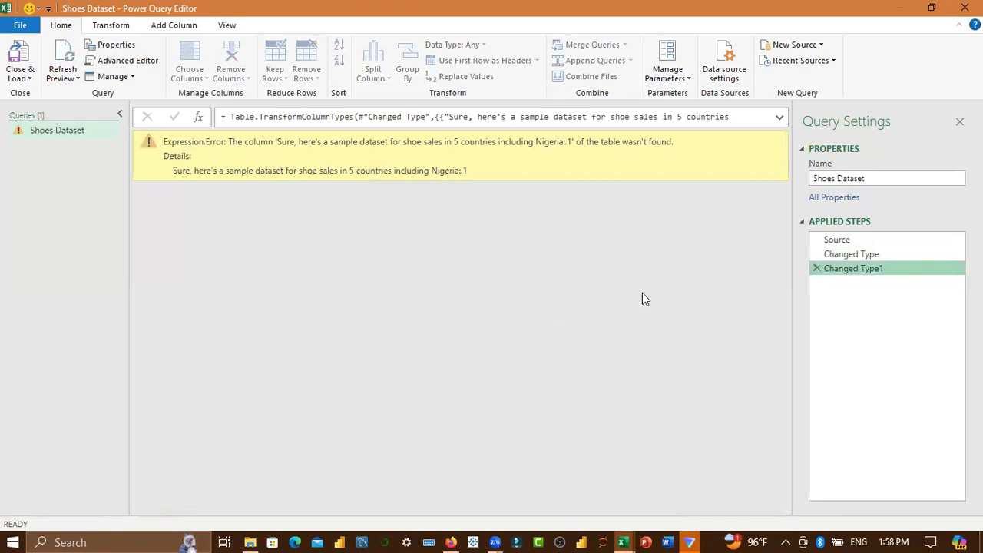
pyautogui.click(817, 269)
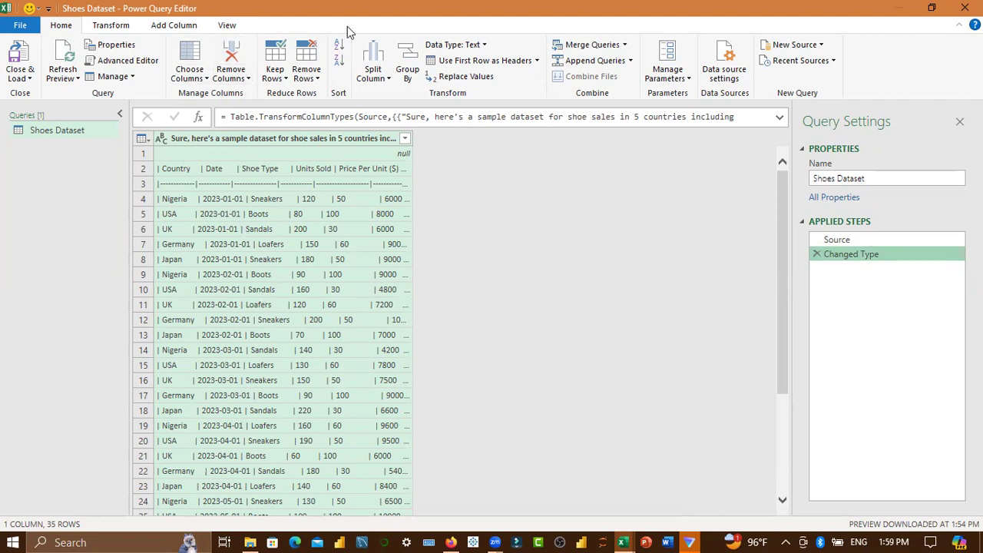
# - Try splitting the text column at the right-most | delimiter, and delete the applied steps this adds
pyautogui.click(328, 142)
pyautogui.click(374, 73)
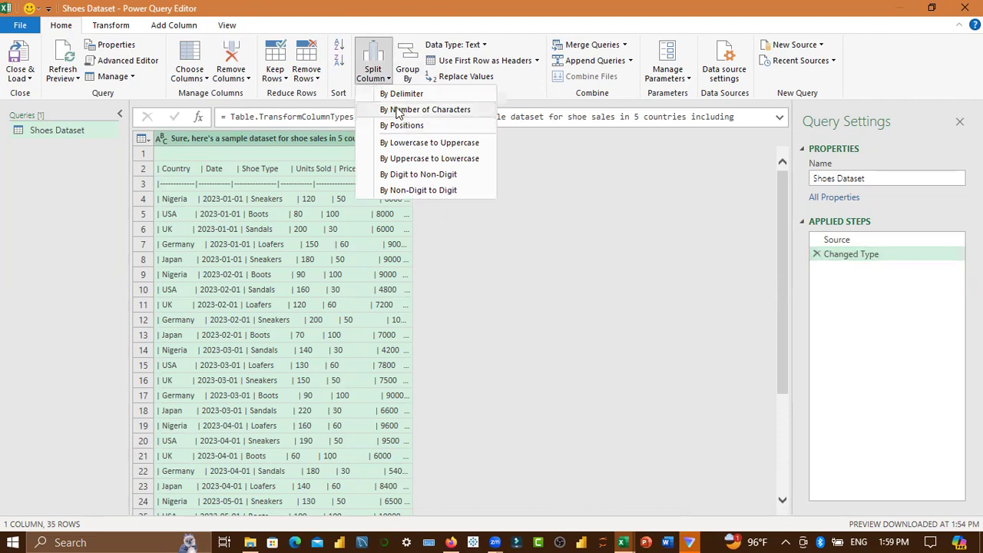
pyautogui.click(399, 94)
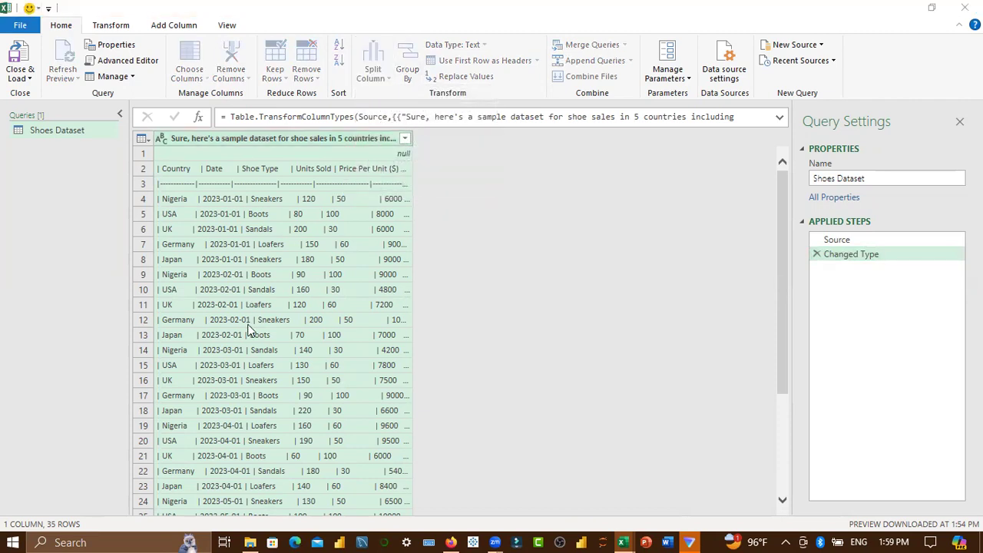
pyautogui.click(268, 253)
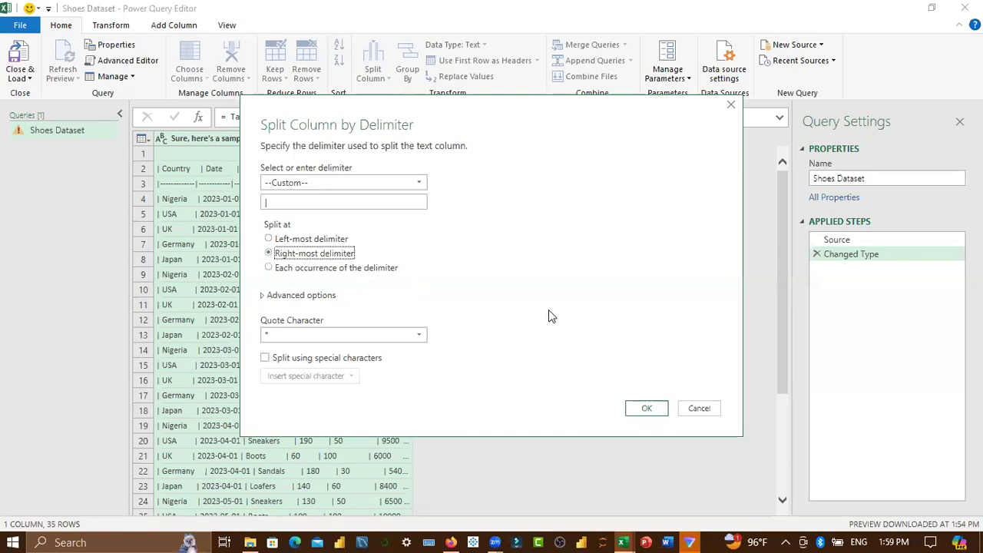
pyautogui.click(643, 408)
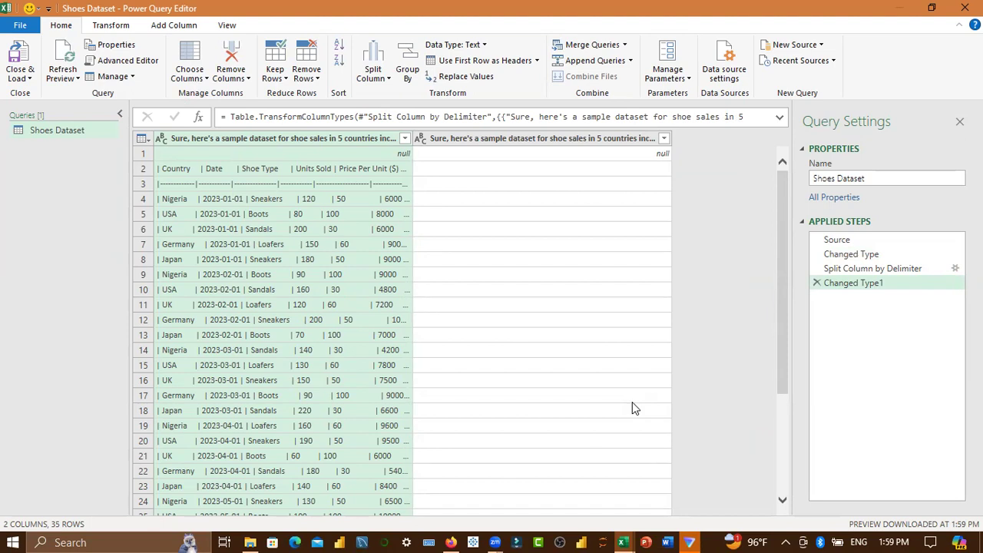
pyautogui.click(813, 283)
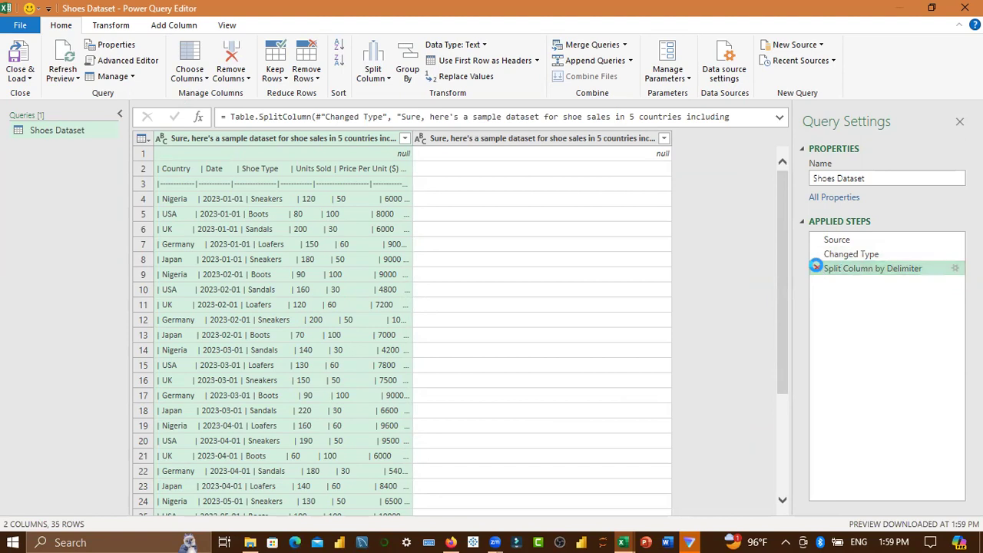
pyautogui.click(816, 266)
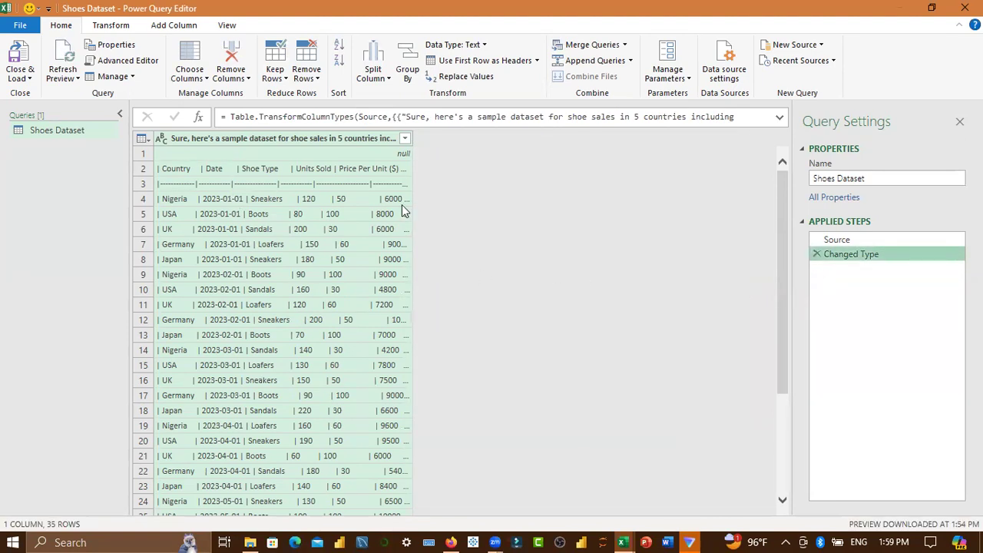
# - Split the text column by the custom delimiter | at each occurrence of the delimiter
pyautogui.click(365, 140)
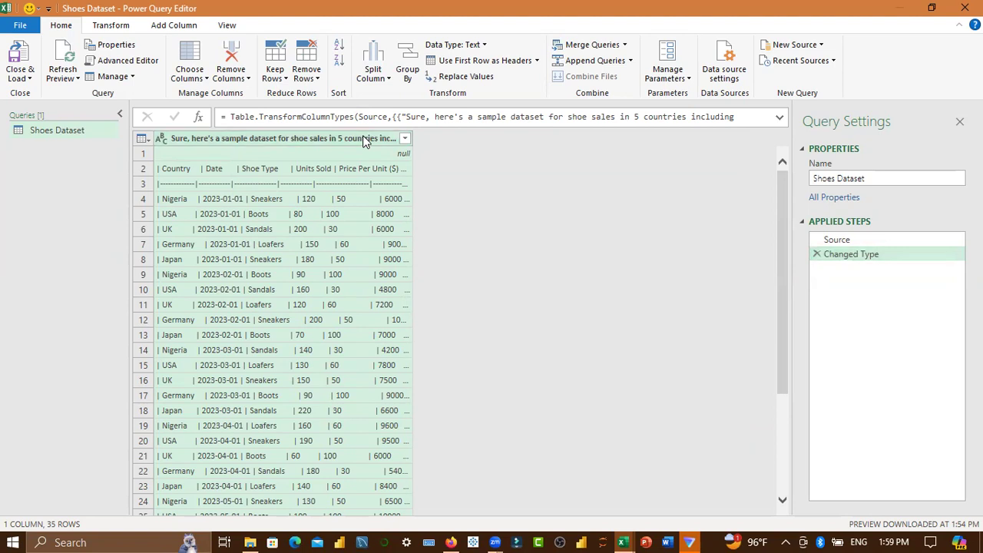
pyautogui.rightClick(365, 141)
pyautogui.moveTo(419, 347)
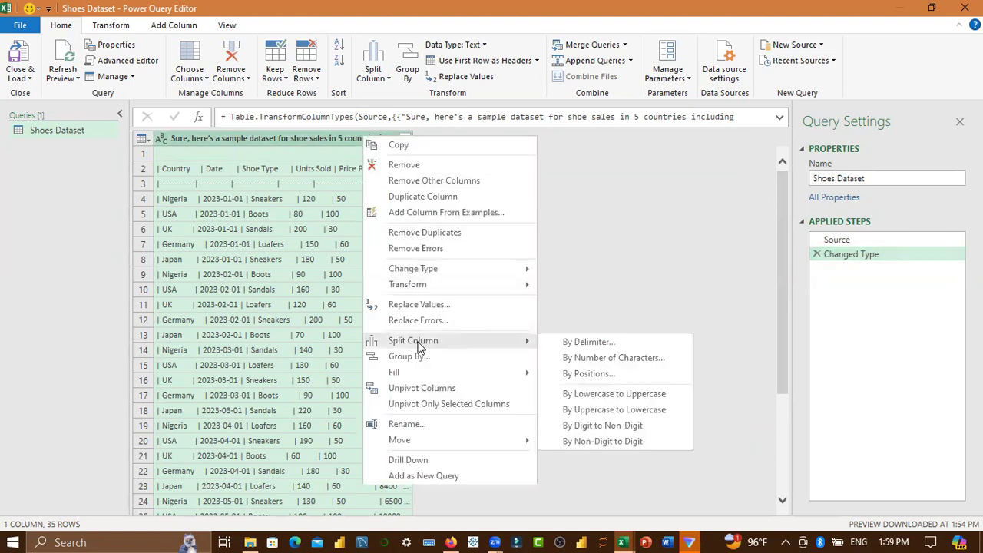
pyautogui.click(570, 344)
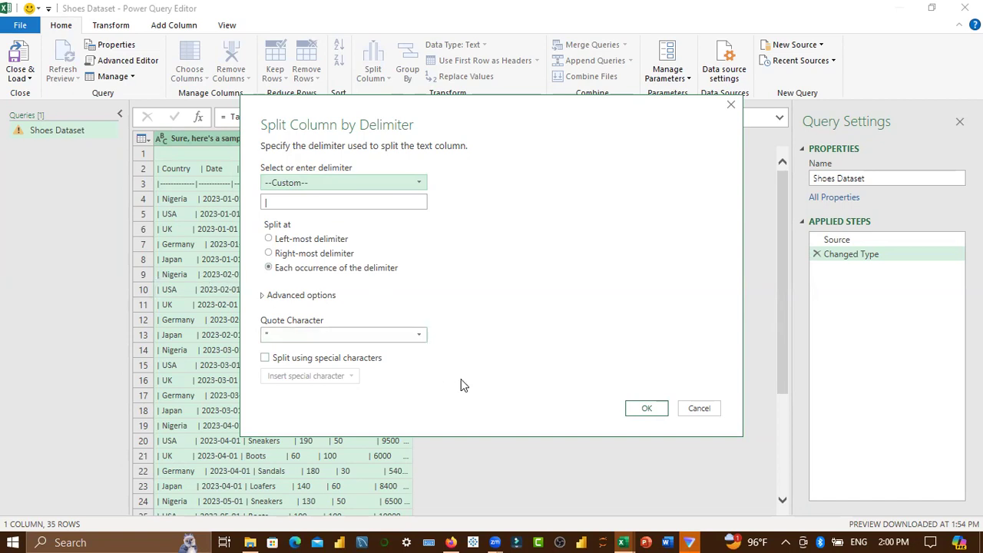
pyautogui.click(645, 410)
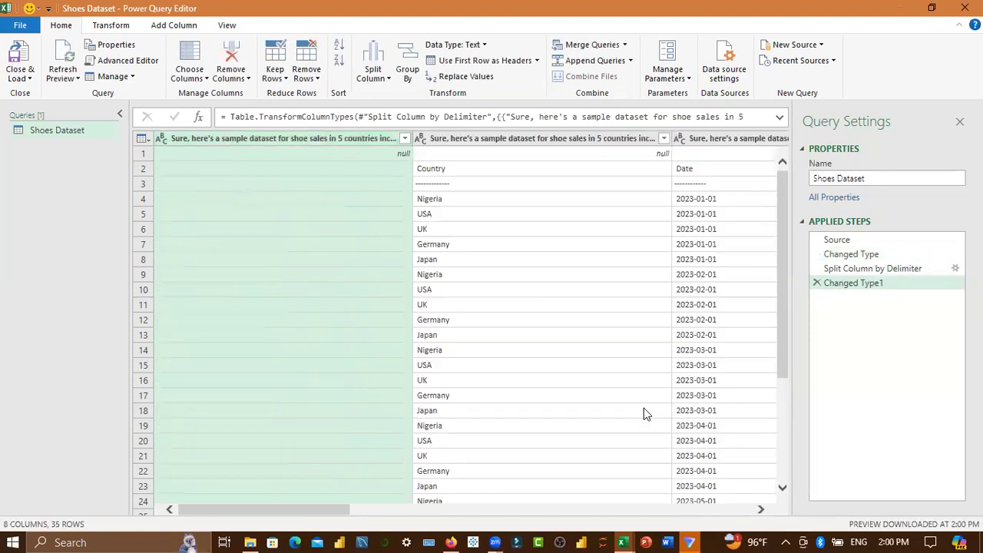
# - Apply the row filter on the mostly blank first column with all of its values selected
pyautogui.click(405, 139)
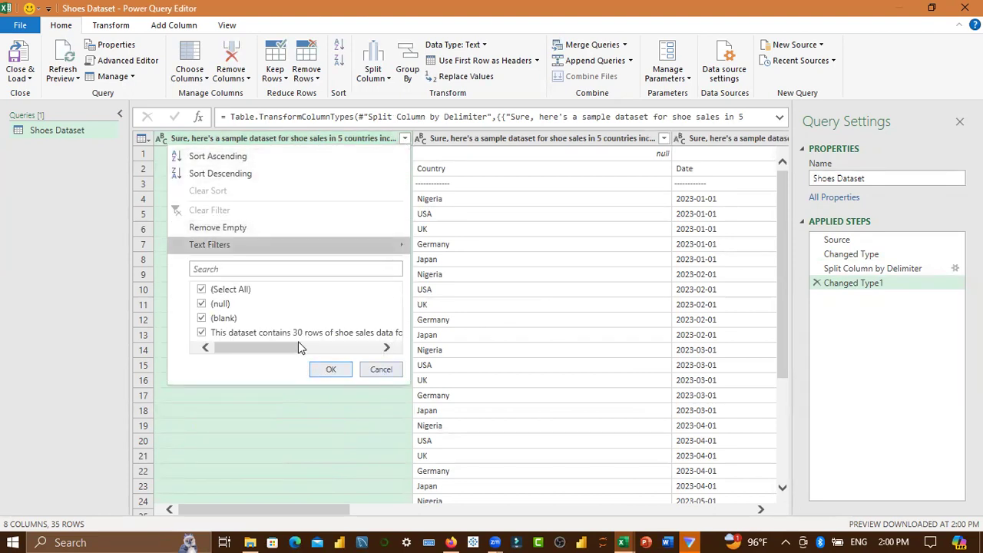
pyautogui.moveTo(299, 347); pyautogui.dragTo(203, 340)
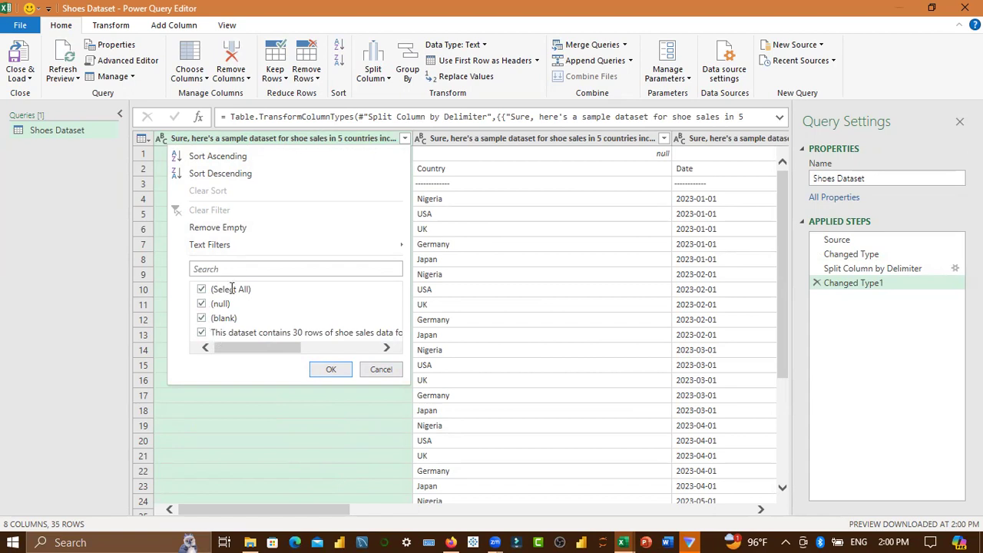
pyautogui.click(332, 369)
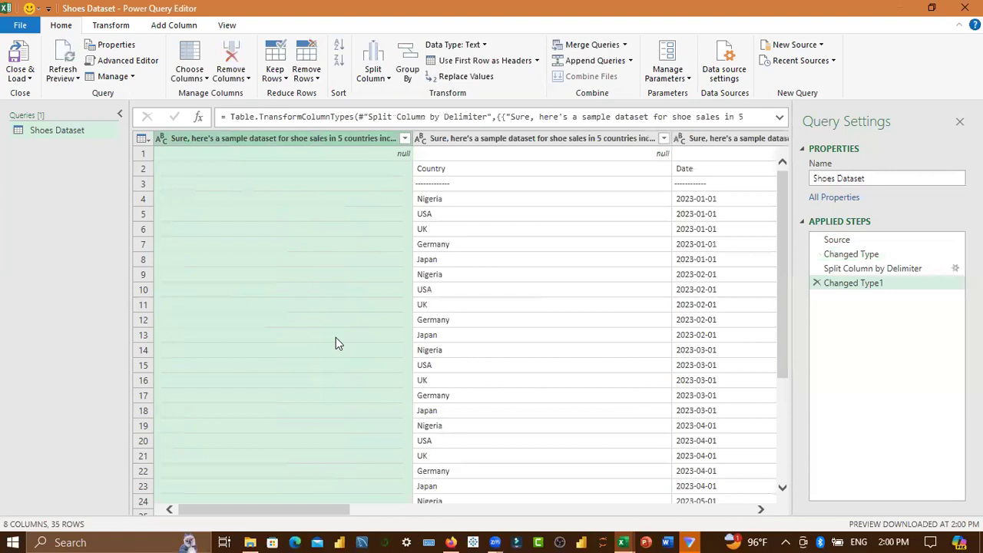
# - Remove the mostly blank first column before the country column
pyautogui.rightClick(315, 140)
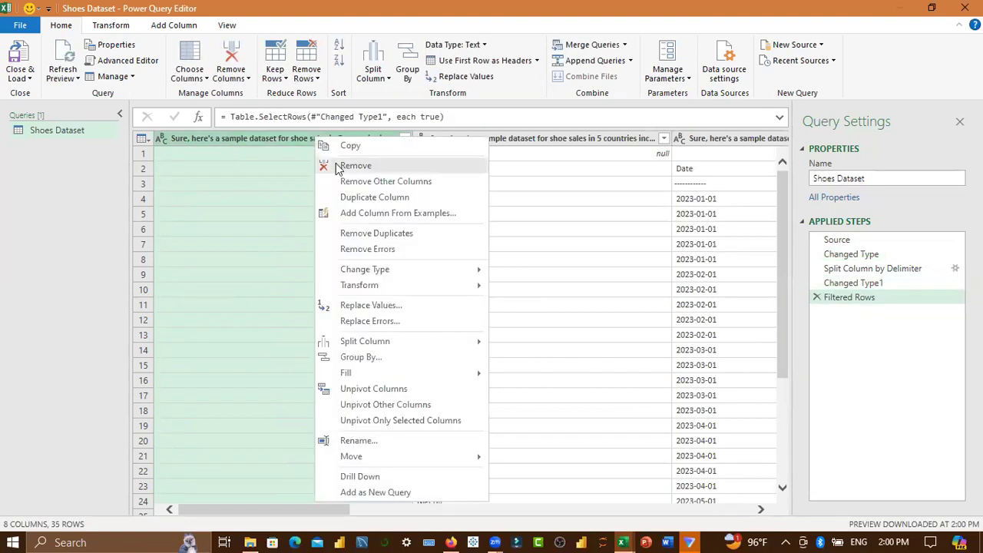
pyautogui.click(291, 142)
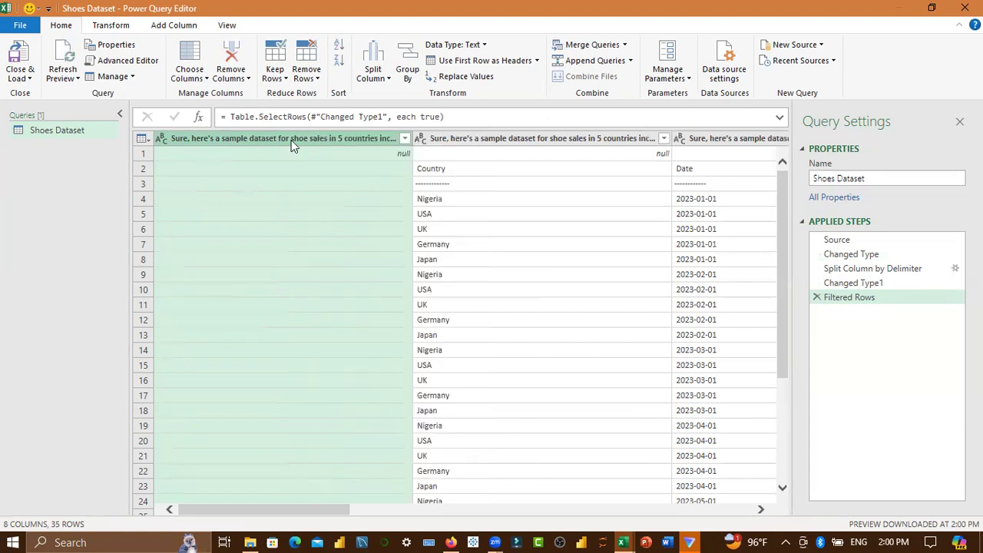
pyautogui.click(232, 61)
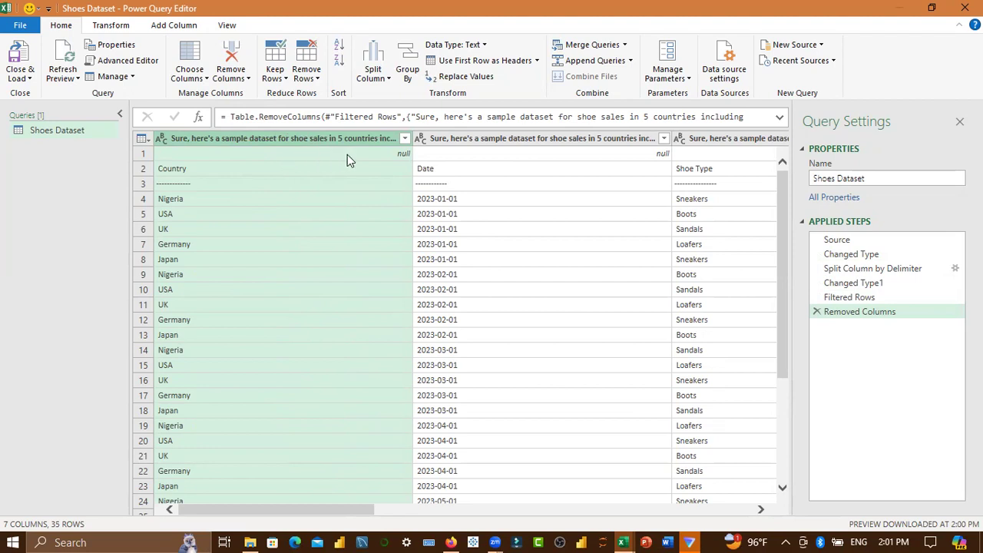
# - Filter the country column to exclude the null and dashed-line values
pyautogui.click(404, 140)
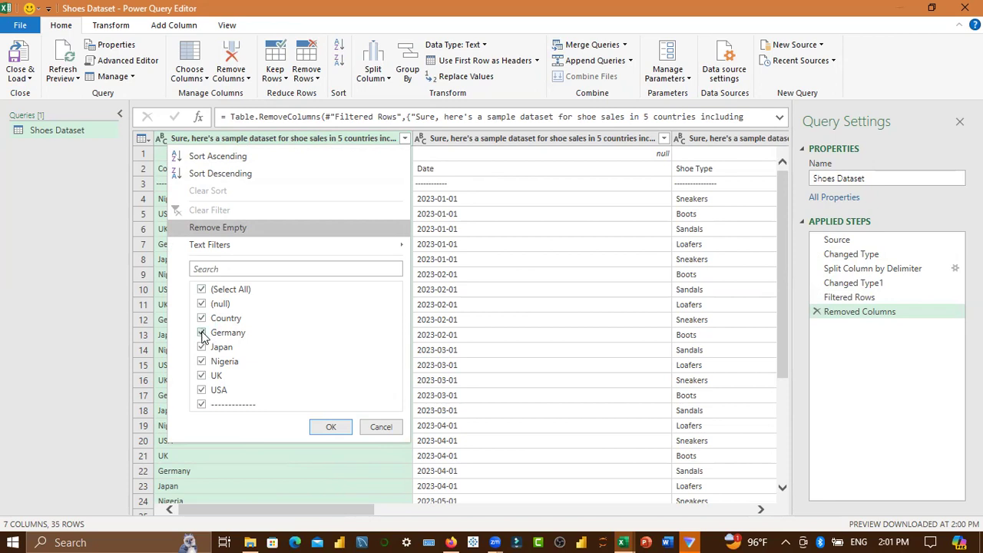
pyautogui.click(202, 405)
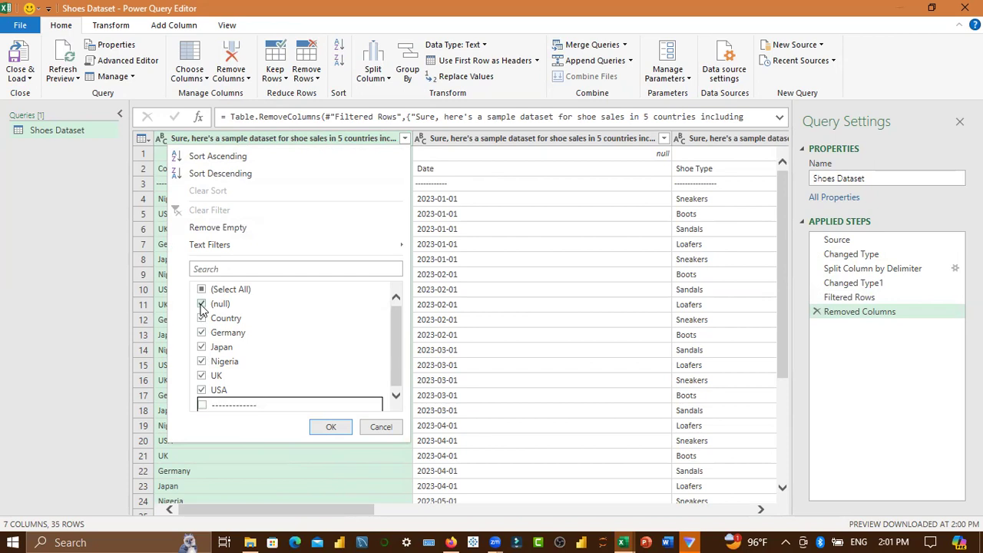
pyautogui.click(202, 305)
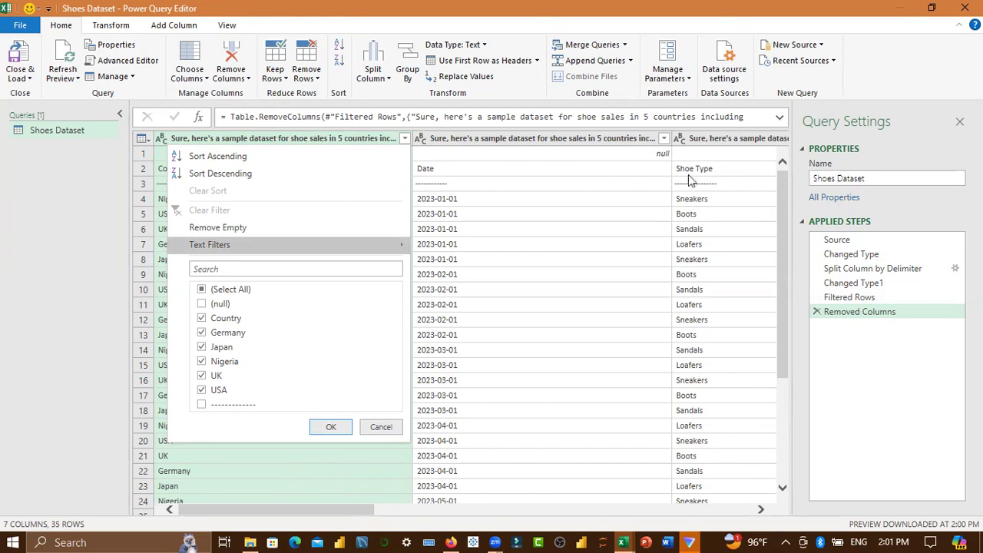
pyautogui.click(334, 428)
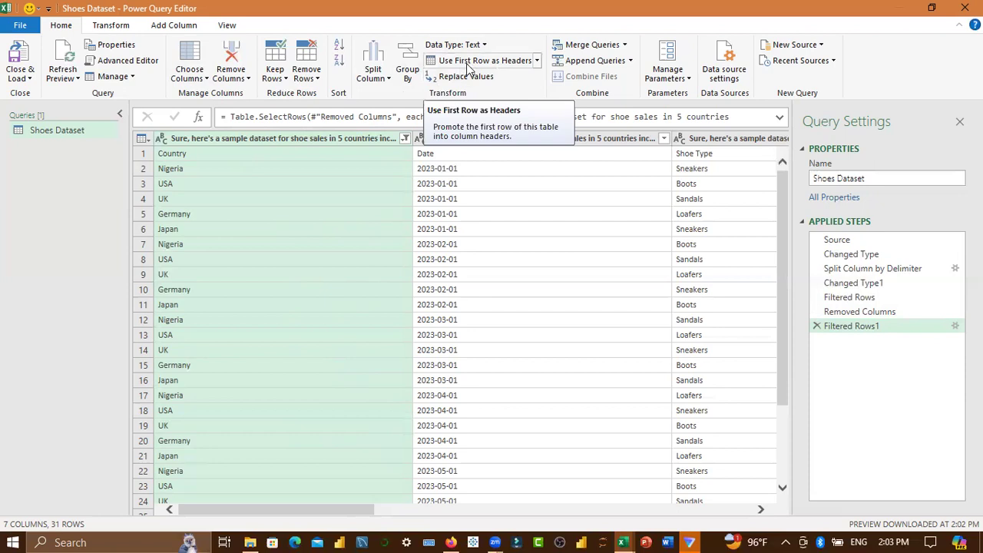
# - Promote the table's first row to column headers
pyautogui.click(537, 63)
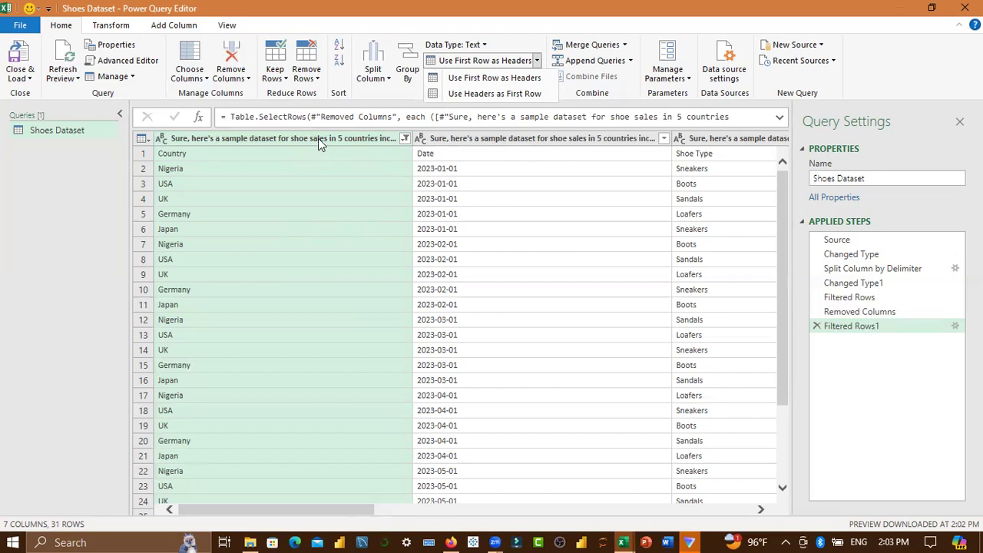
pyautogui.click(457, 77)
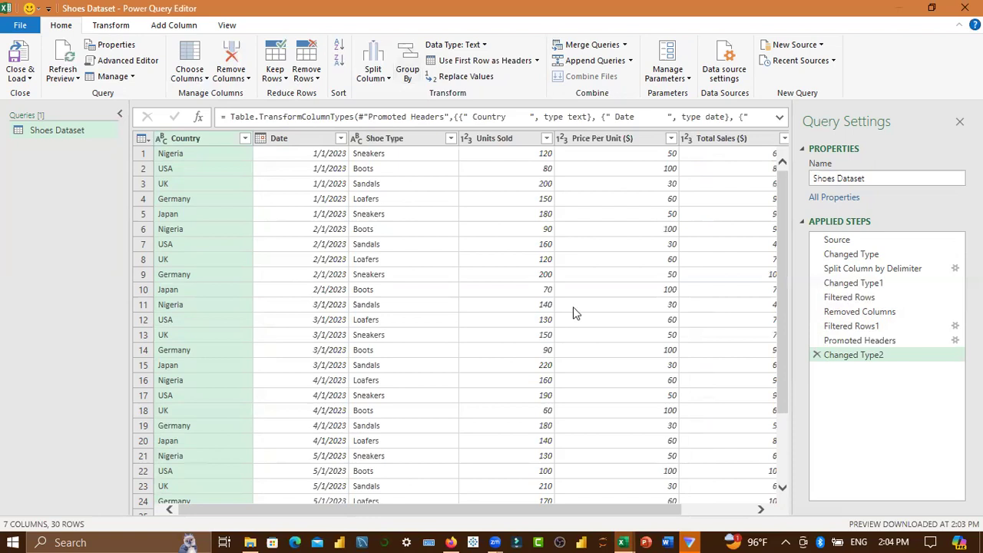
pyautogui.click(479, 308)
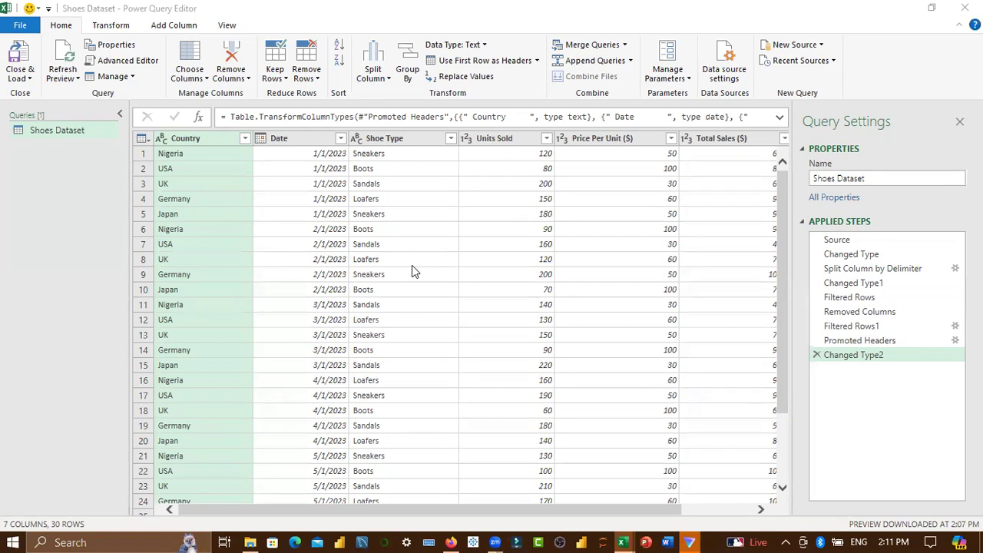
pyautogui.press('super+shift+s')
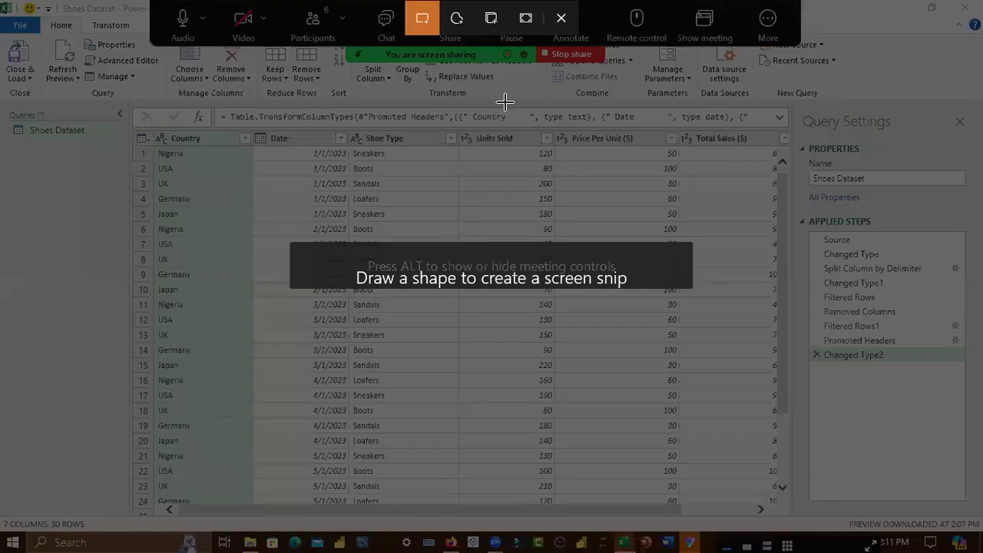
pyautogui.press('Escape')
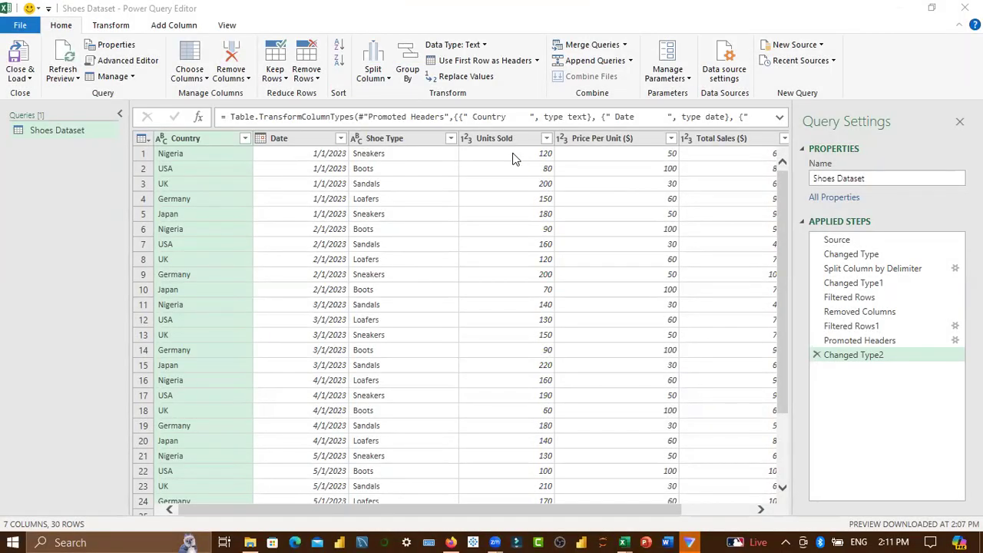
pyautogui.press('super+shift+s')
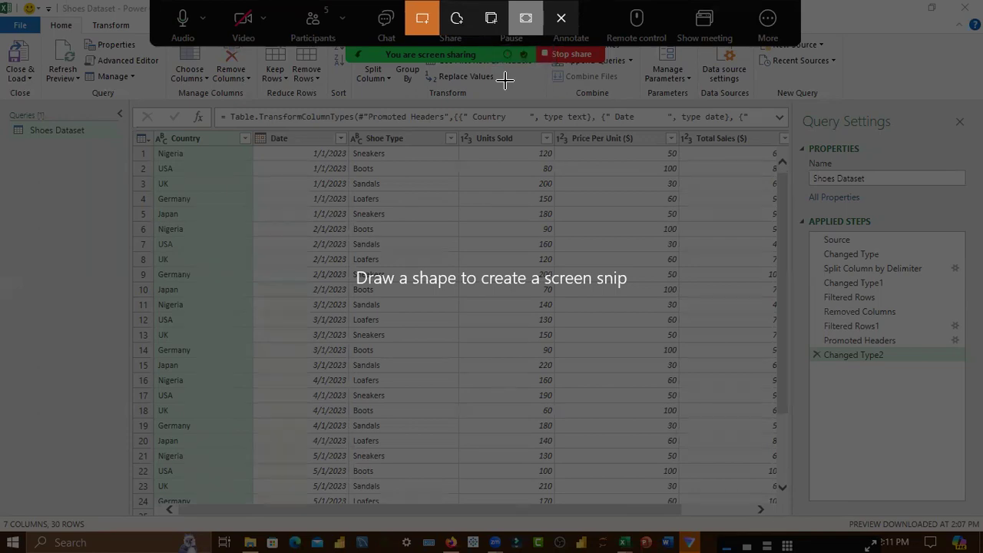
pyautogui.press('Escape')
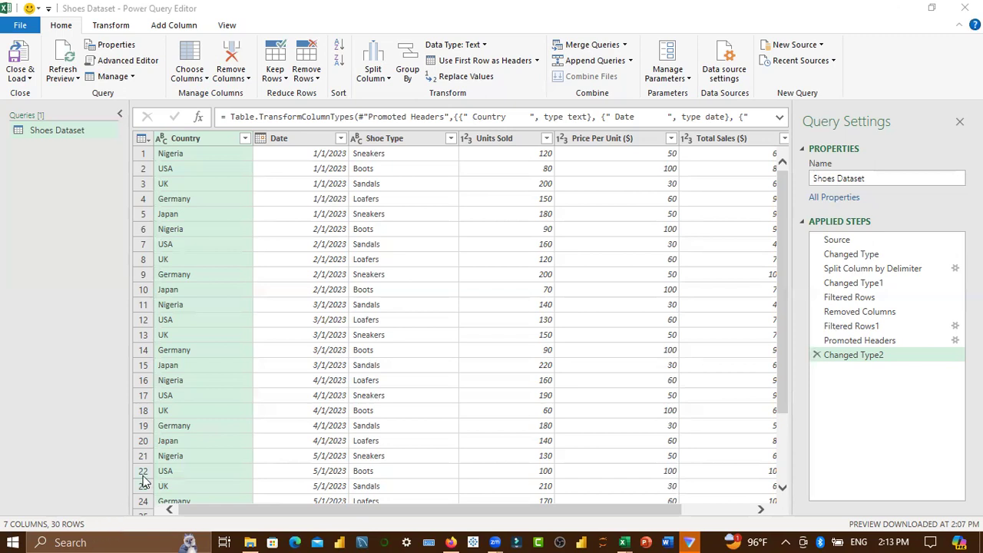
# - Count the rows of the shoe sales table and capture a full-screen snip of the count
pyautogui.click(143, 139)
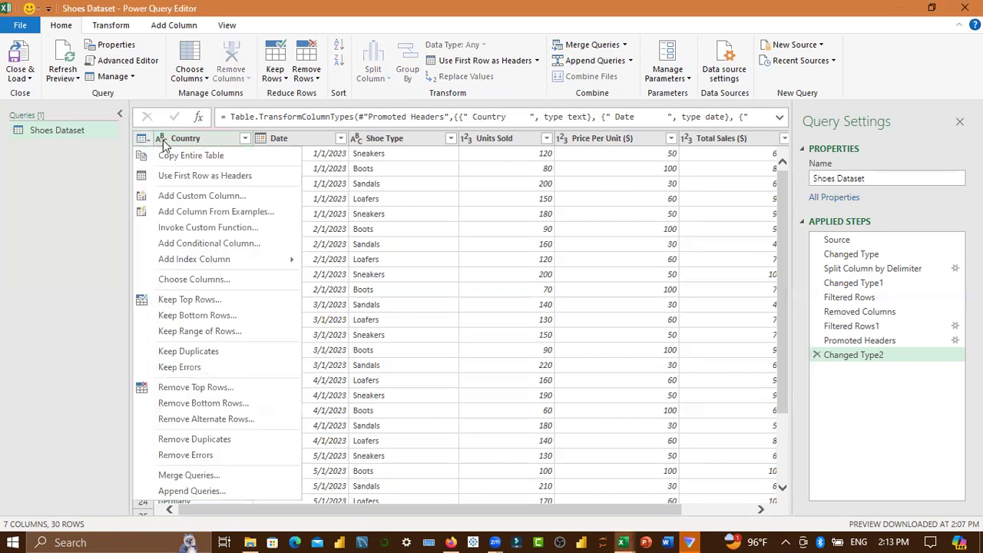
pyautogui.click(214, 138)
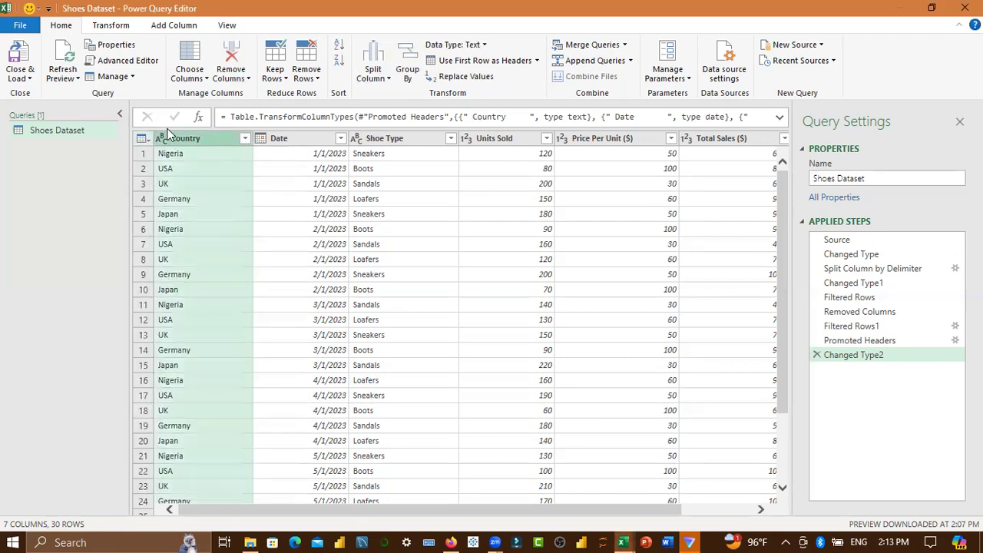
pyautogui.click(109, 26)
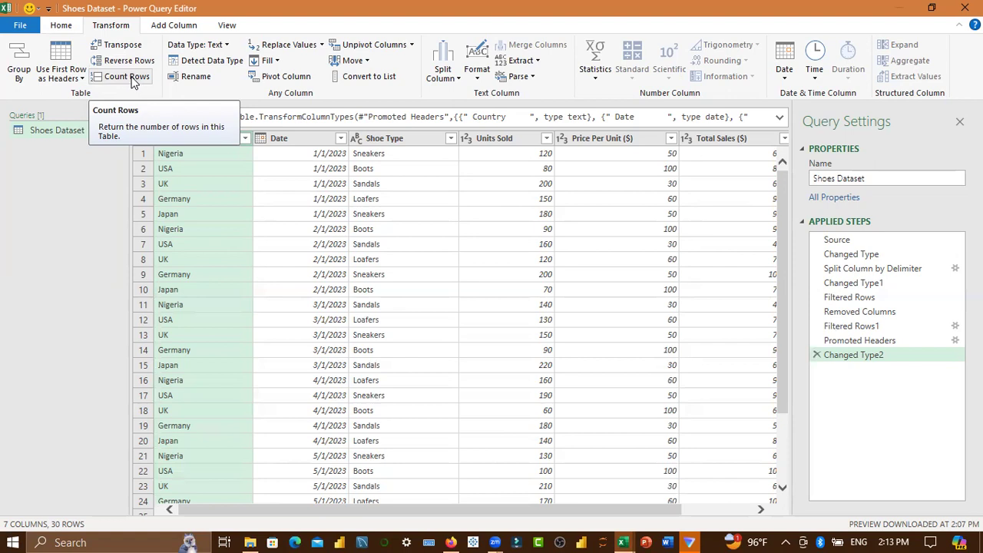
pyautogui.click(127, 77)
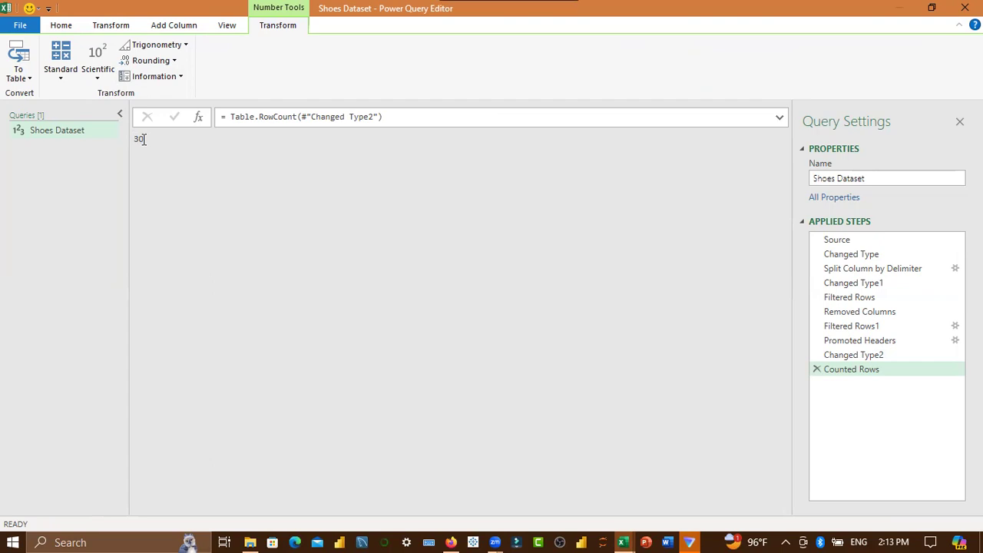
pyautogui.press('super+shift+s')
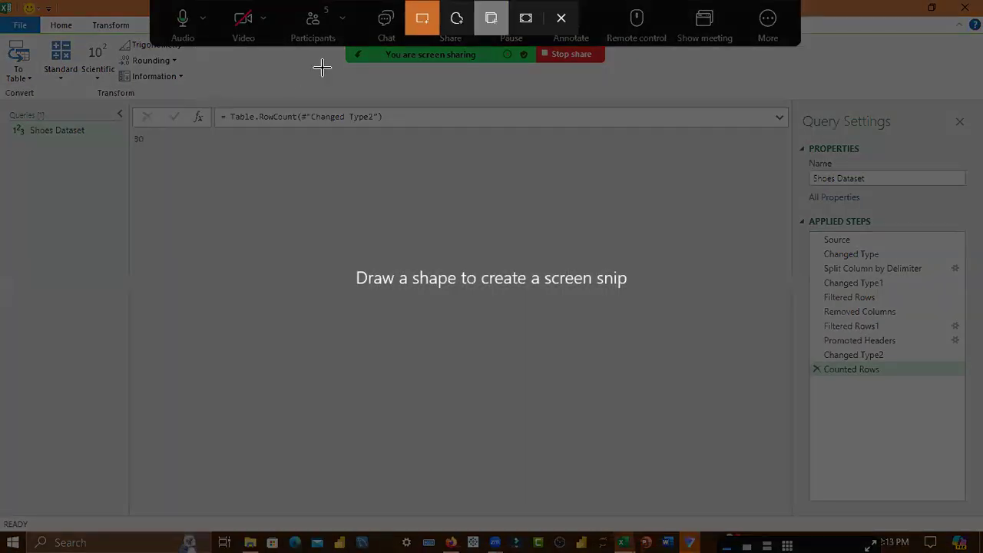
pyautogui.click(526, 18)
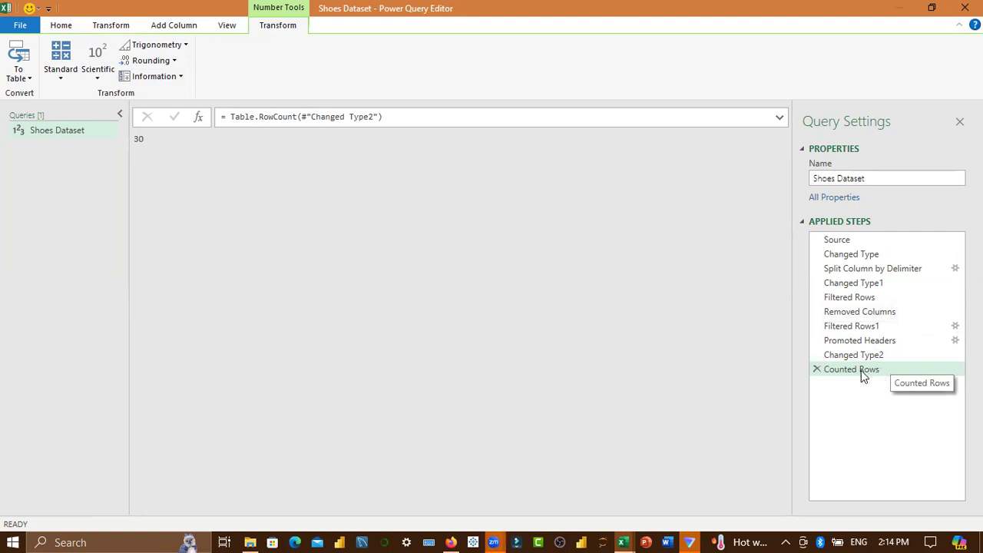
# - Delete the Counted Rows and Changed Type2 steps from the query's applied steps
pyautogui.click(816, 370)
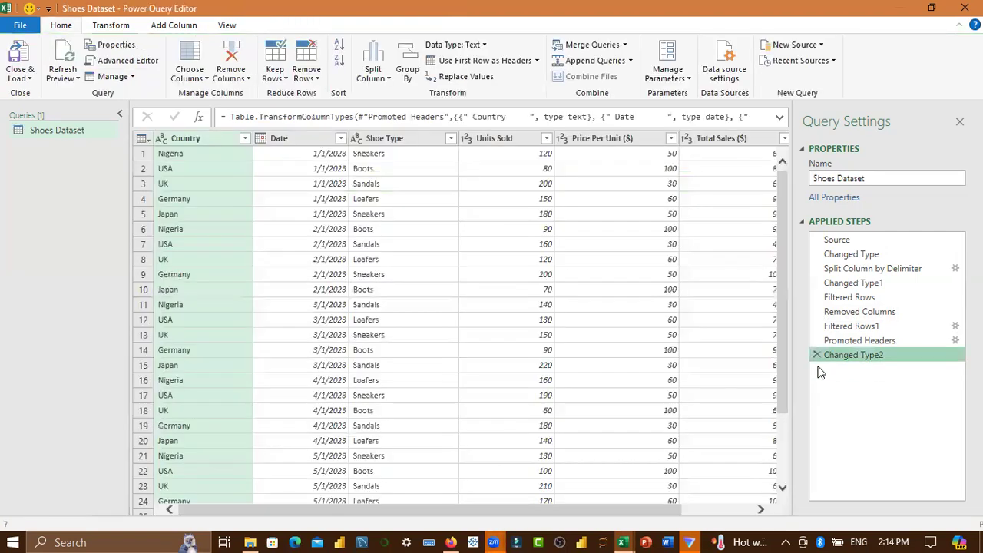
pyautogui.click(453, 77)
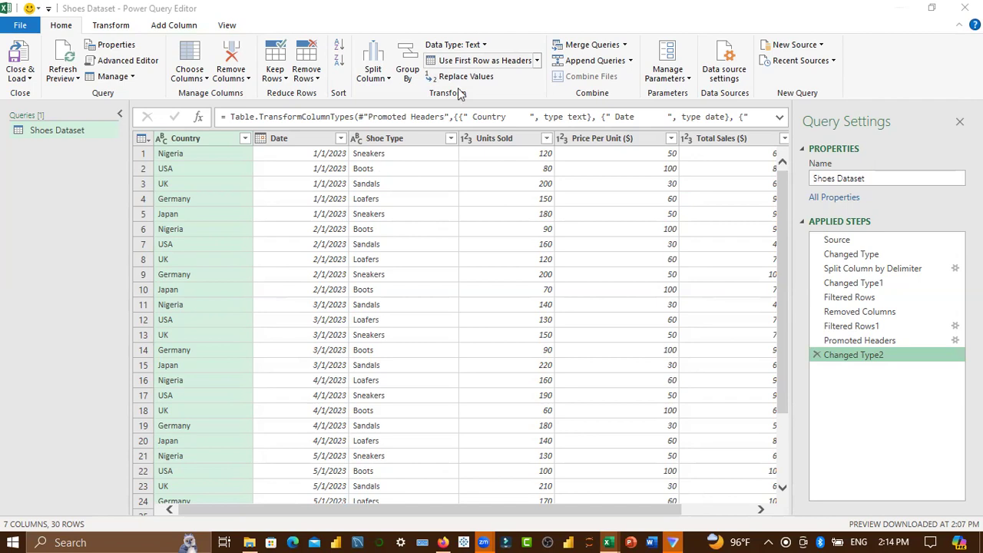
pyautogui.click(479, 249)
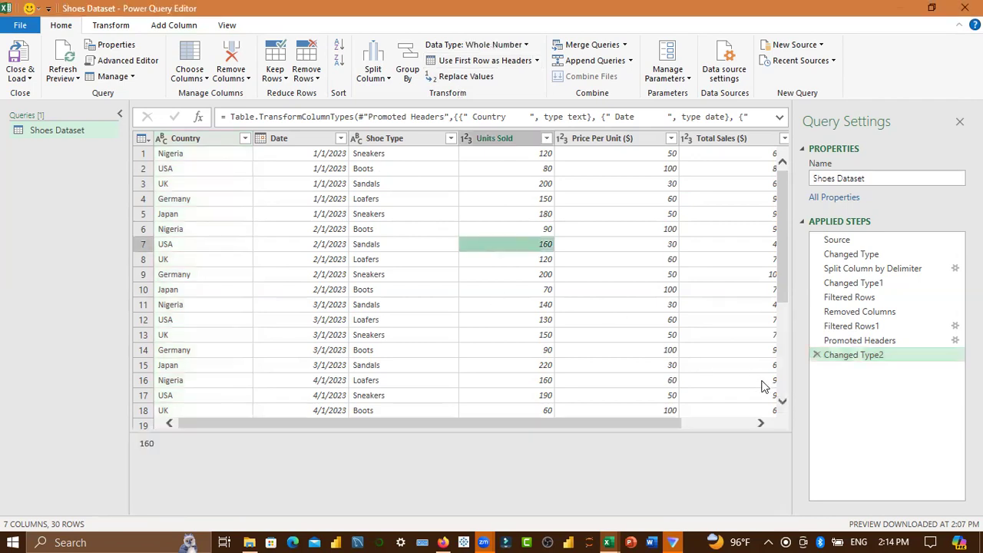
pyautogui.click(816, 354)
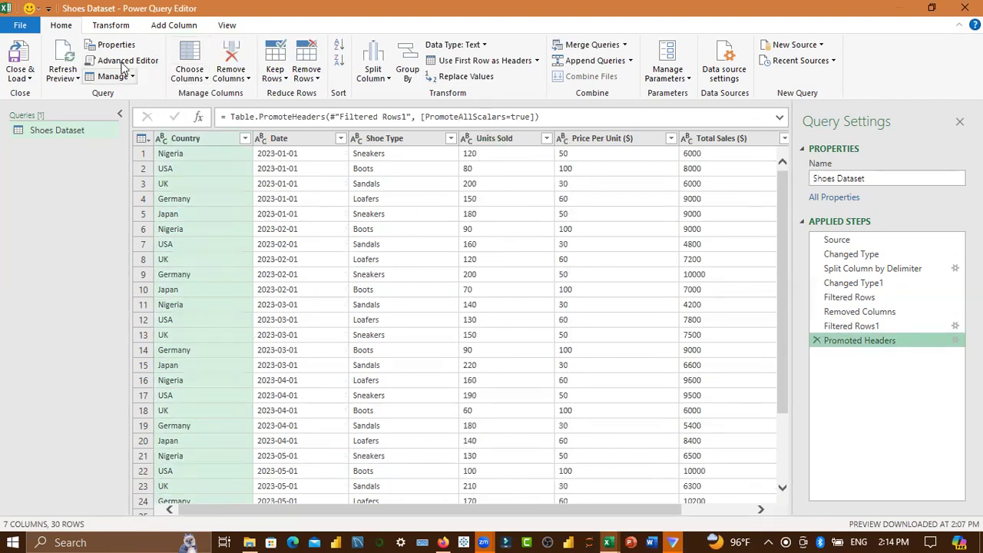
# - Count the rows of the table with promoted headers, and delete the applied step this adds
pyautogui.click(110, 25)
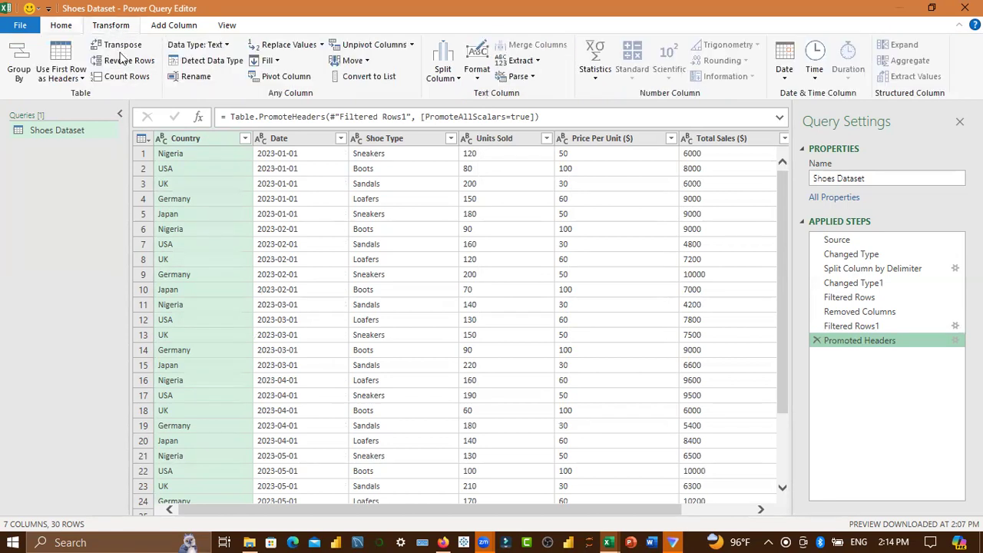
pyautogui.click(127, 76)
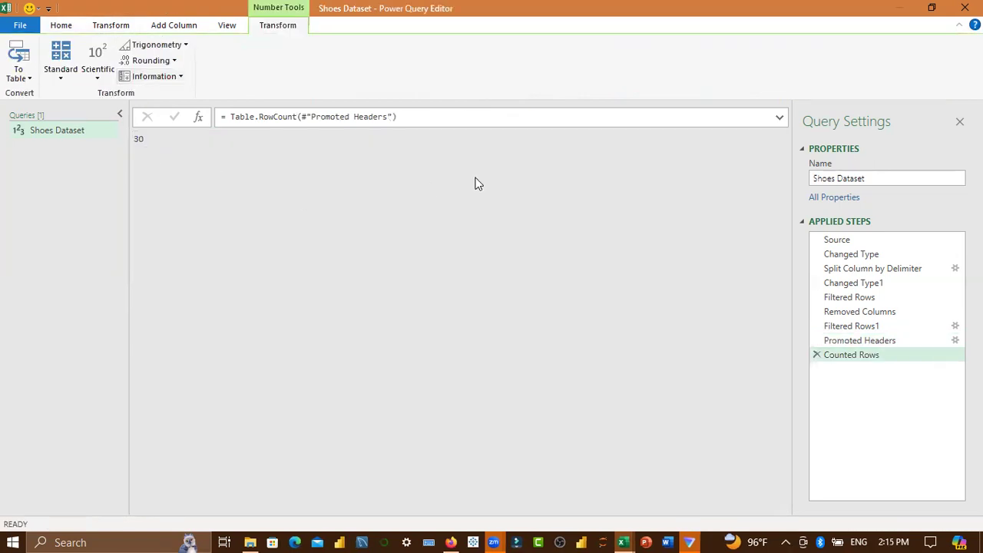
pyautogui.click(816, 354)
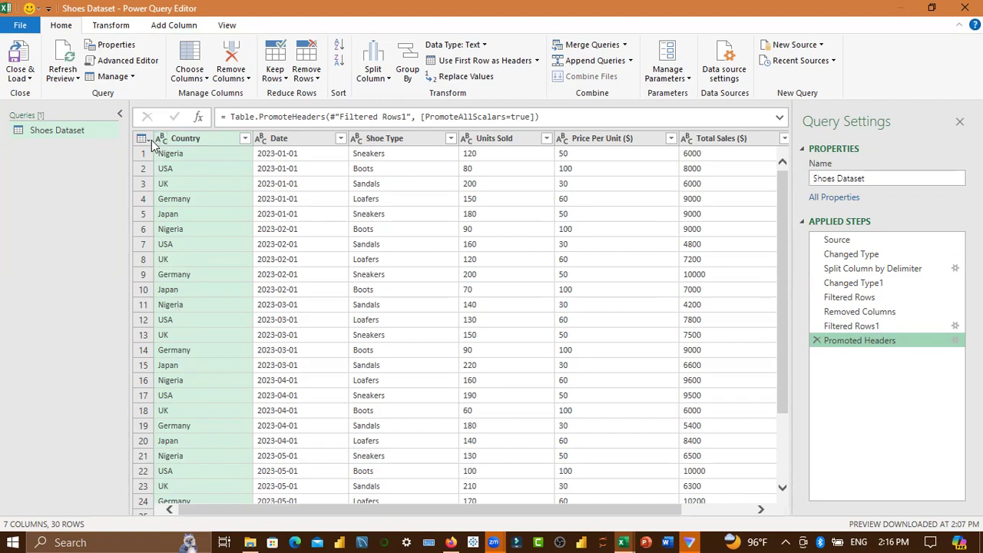
# - Set the Country column's data type to Text
pyautogui.click(162, 140)
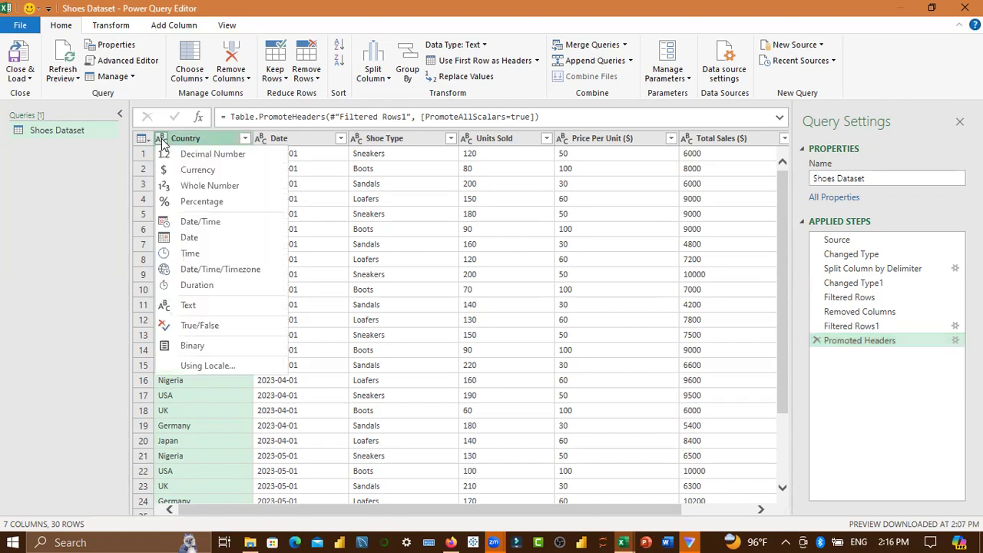
pyautogui.click(189, 306)
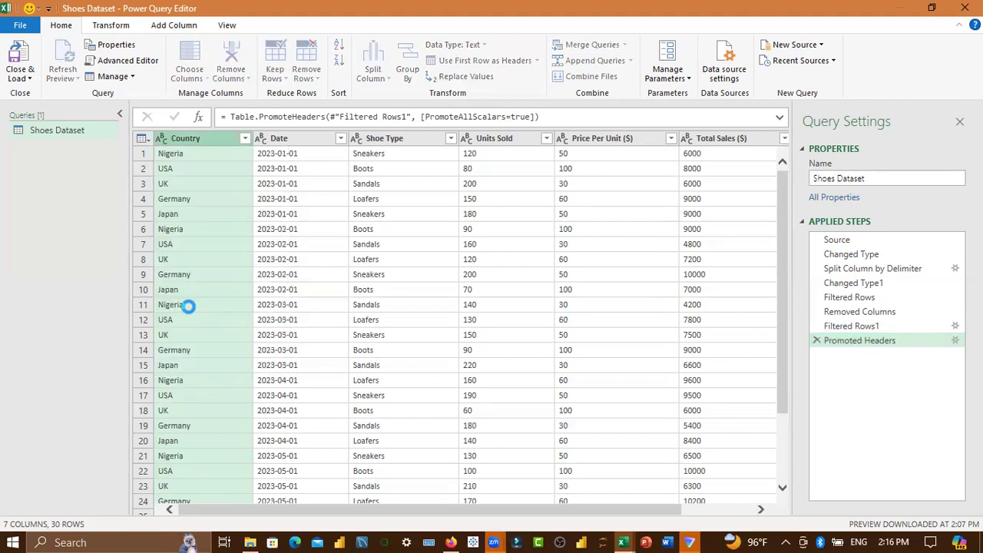
# - Examine the data types available for the Country column, from Decimal Number to Binary, without changing its type
pyautogui.rightClick(191, 144)
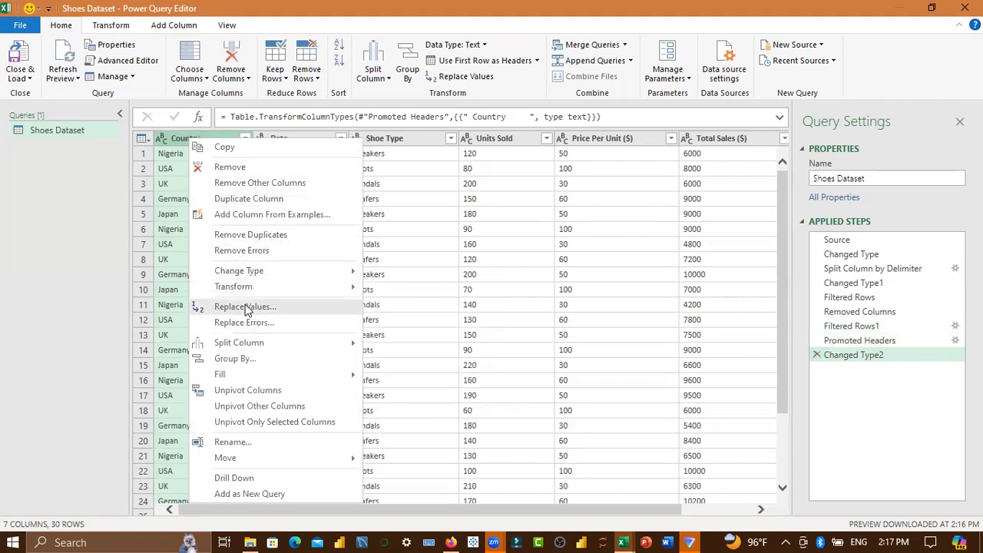
pyautogui.moveTo(248, 287)
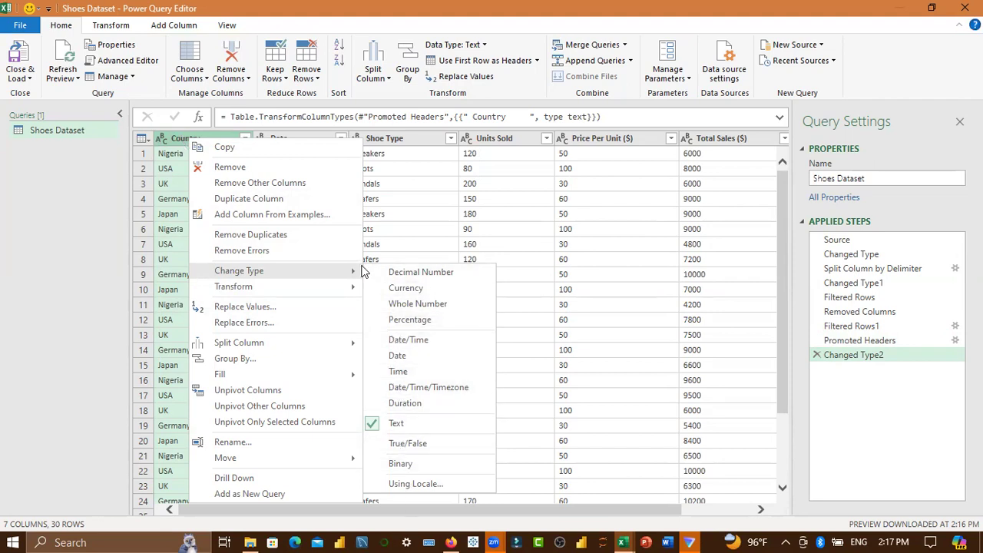
pyautogui.click(162, 141)
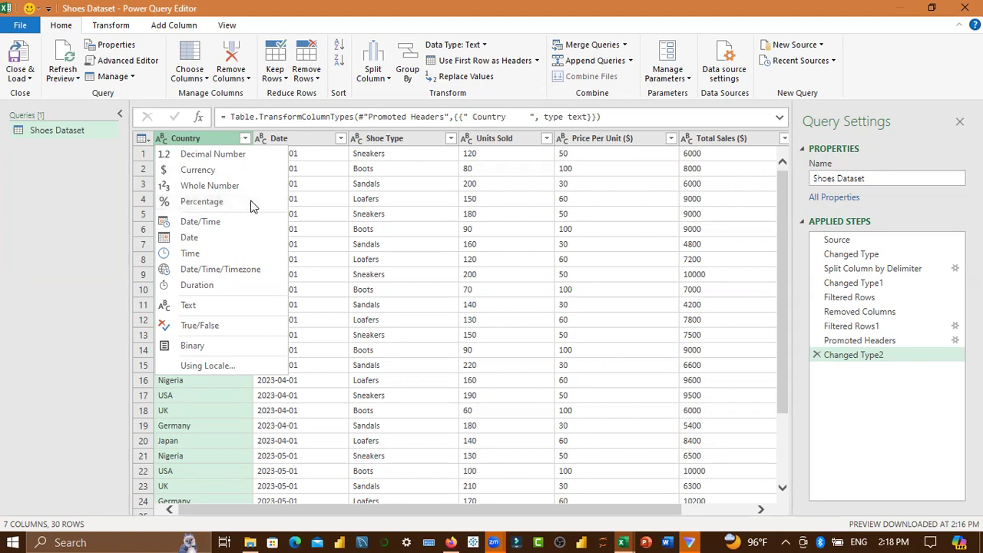
pyautogui.press('Escape')
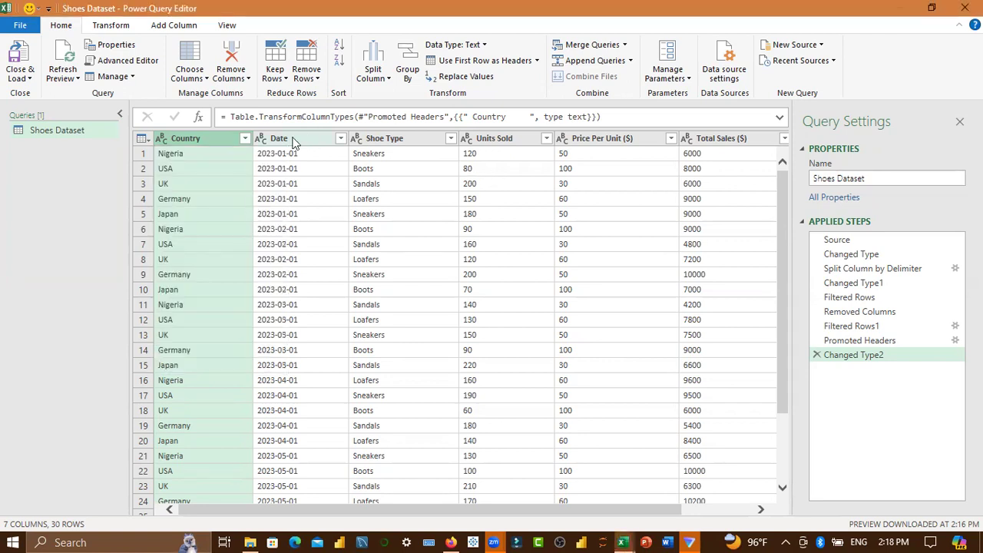
pyautogui.click(161, 141)
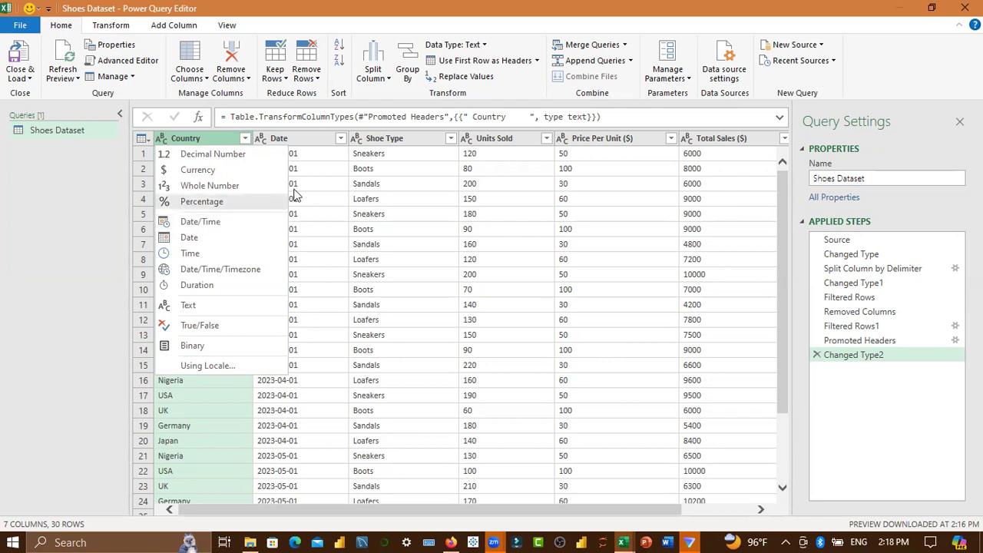
pyautogui.click(306, 136)
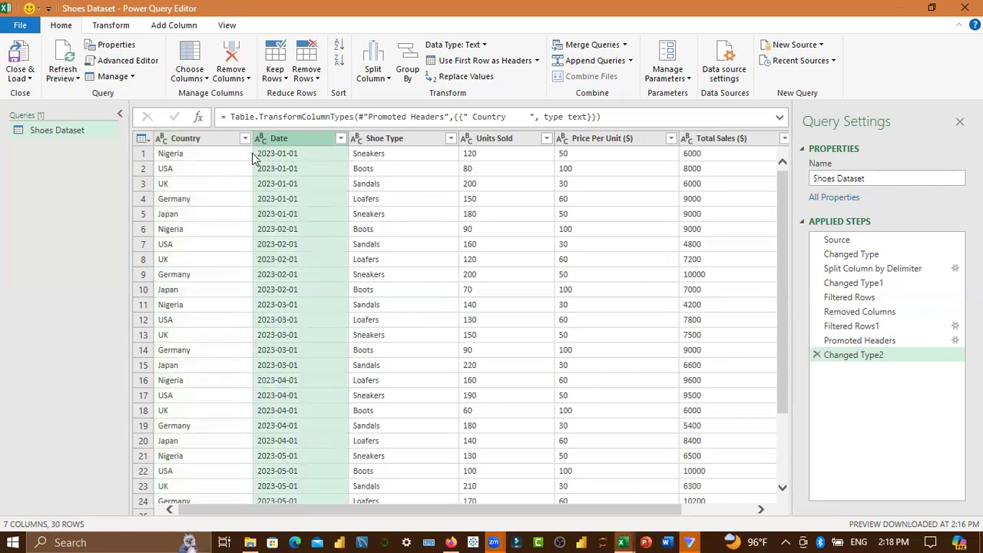
pyautogui.click(164, 139)
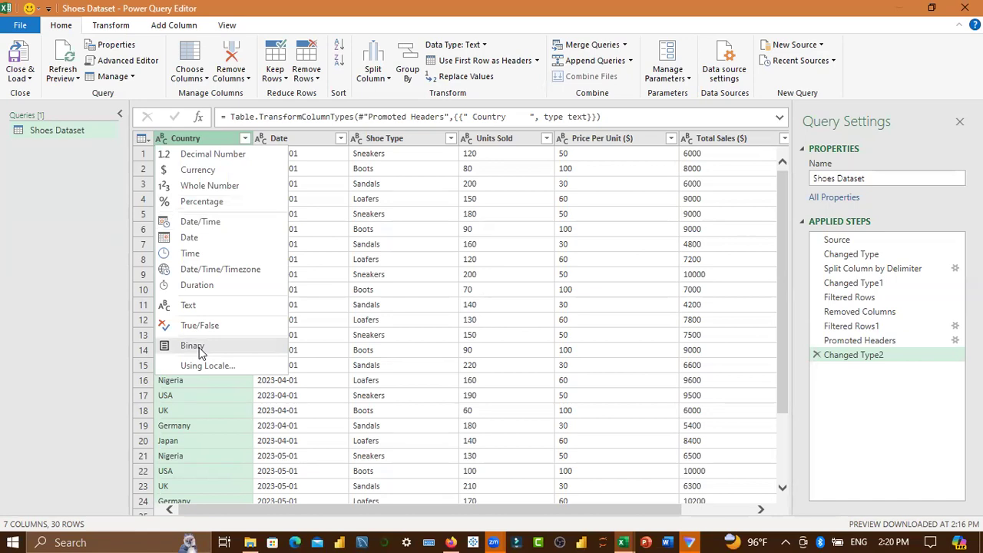
pyautogui.click(395, 100)
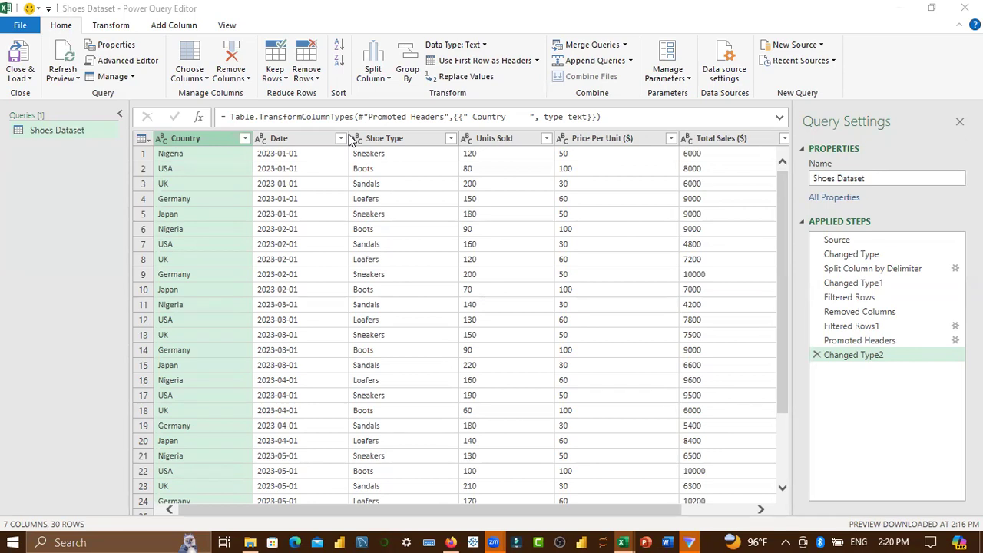
pyautogui.click(161, 138)
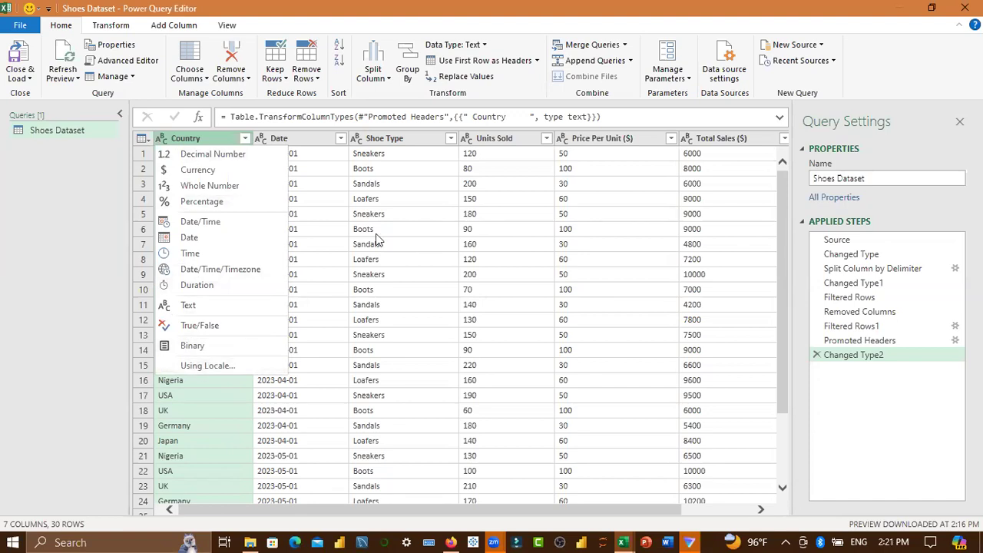
# - Set the Date column's data type to Date
pyautogui.click(386, 95)
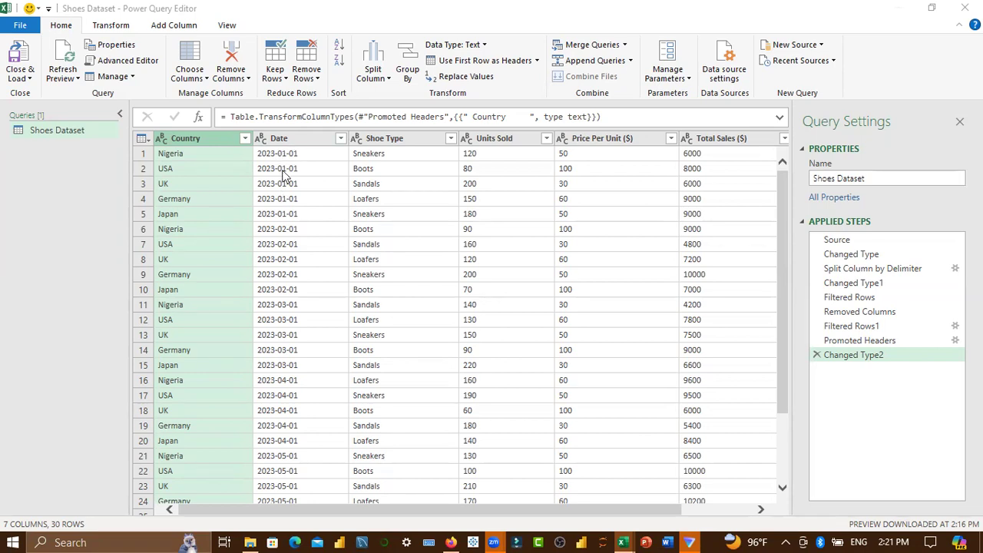
pyautogui.click(262, 139)
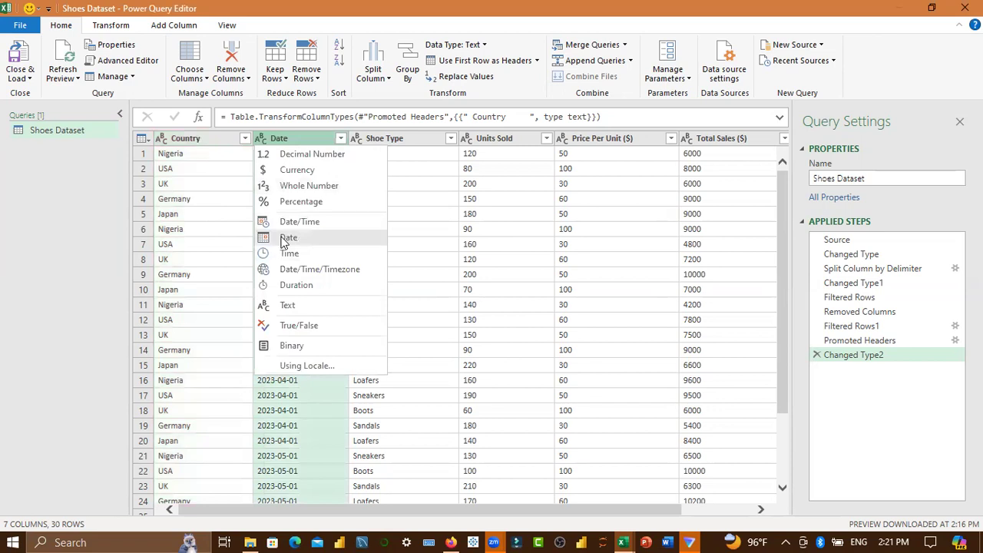
pyautogui.click(284, 239)
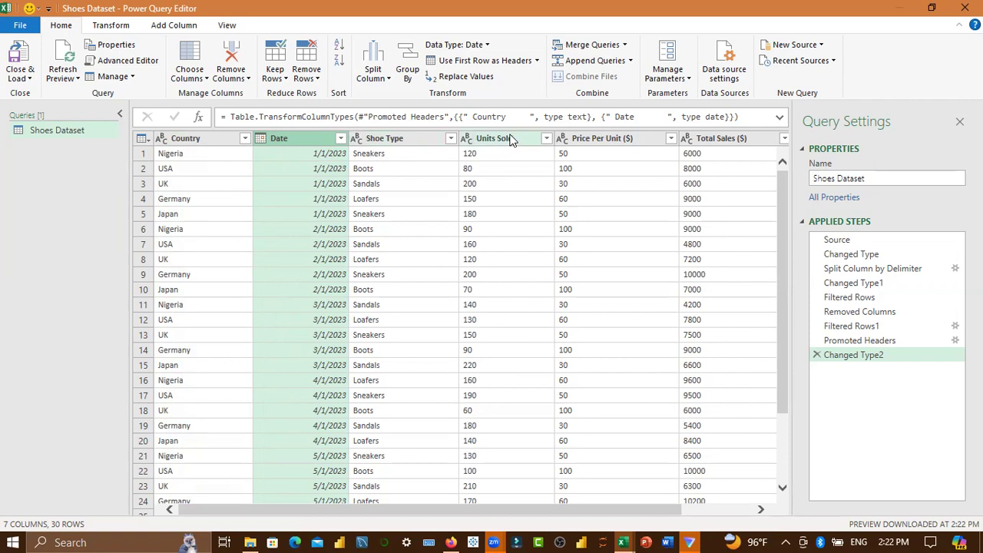
# - Set the Units Sold column's data type to Whole Number
pyautogui.click(468, 139)
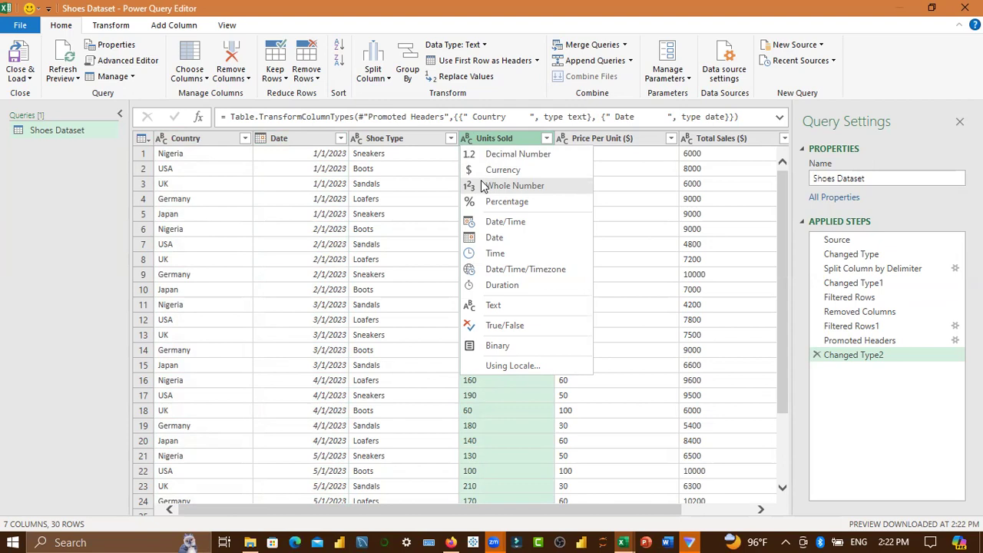
pyautogui.click(482, 186)
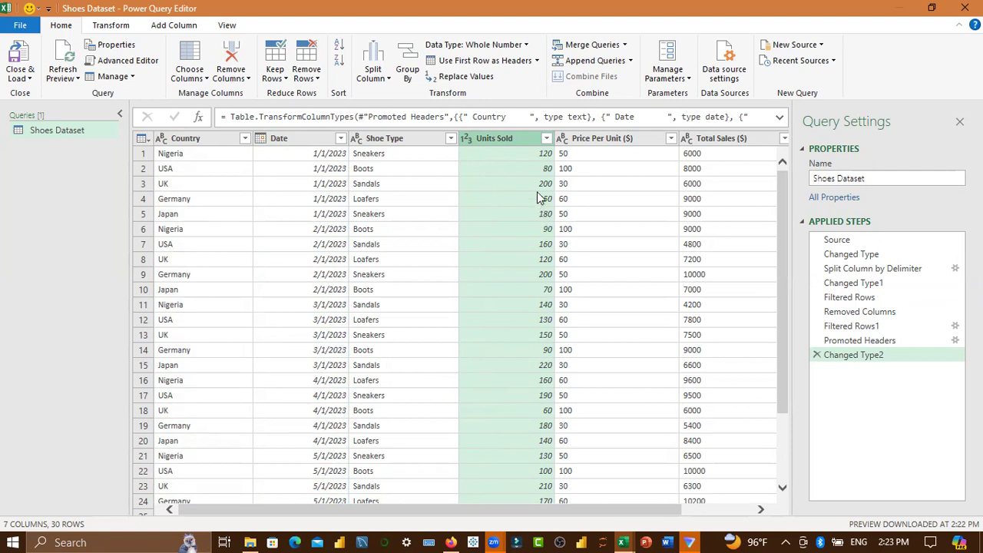
pyautogui.click(465, 140)
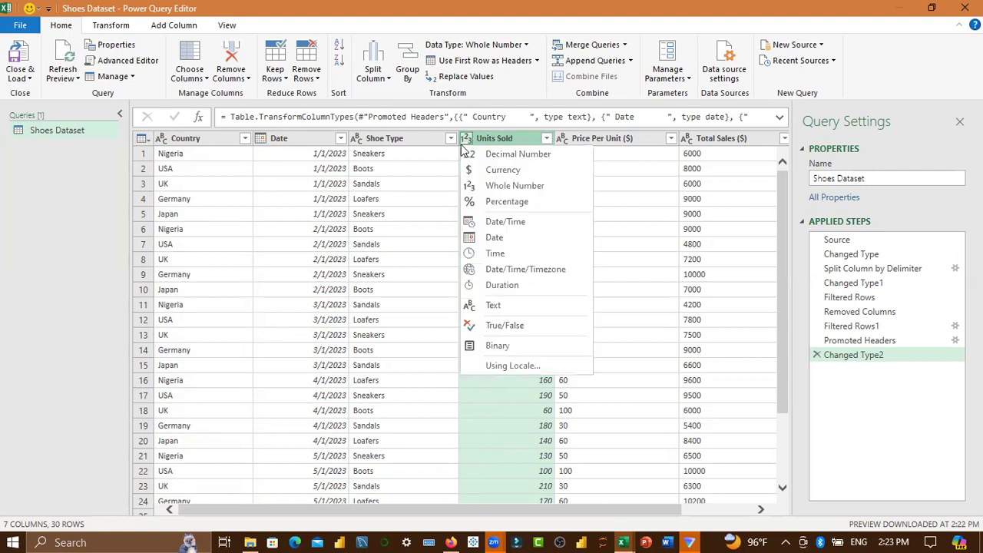
pyautogui.click(476, 187)
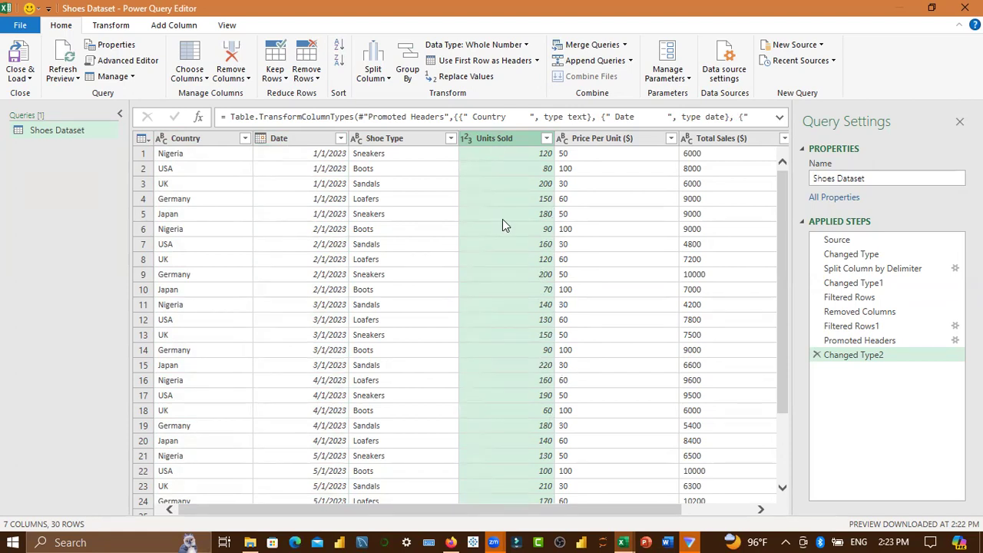
# - Convert the Units Sold column to Text and back to Whole Number, replacing the current conversion each time
pyautogui.click(466, 139)
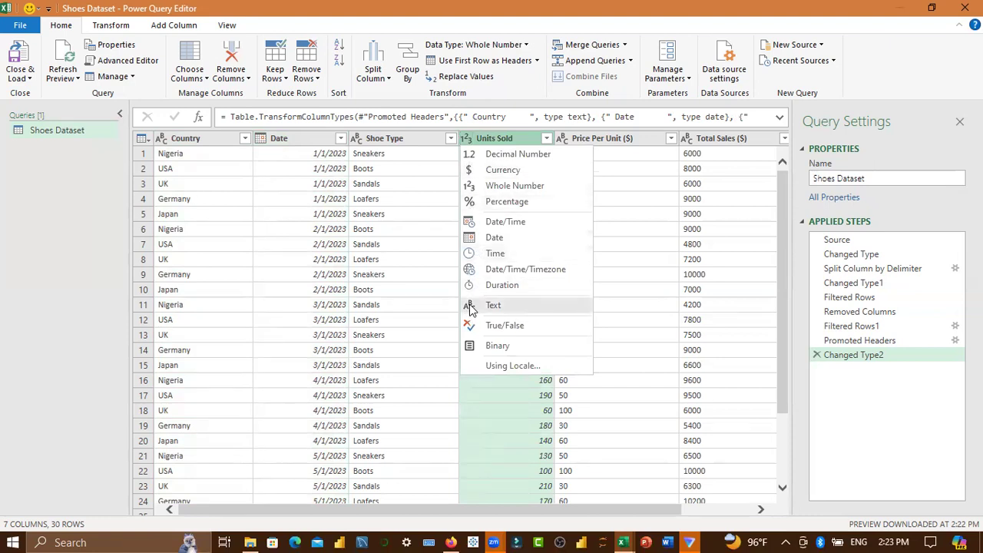
pyautogui.click(469, 304)
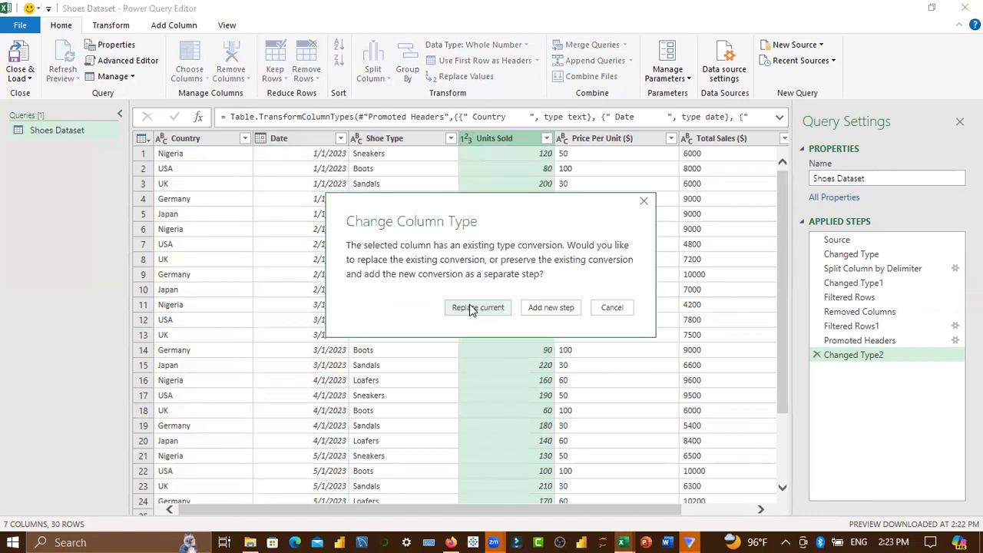
pyautogui.click(469, 305)
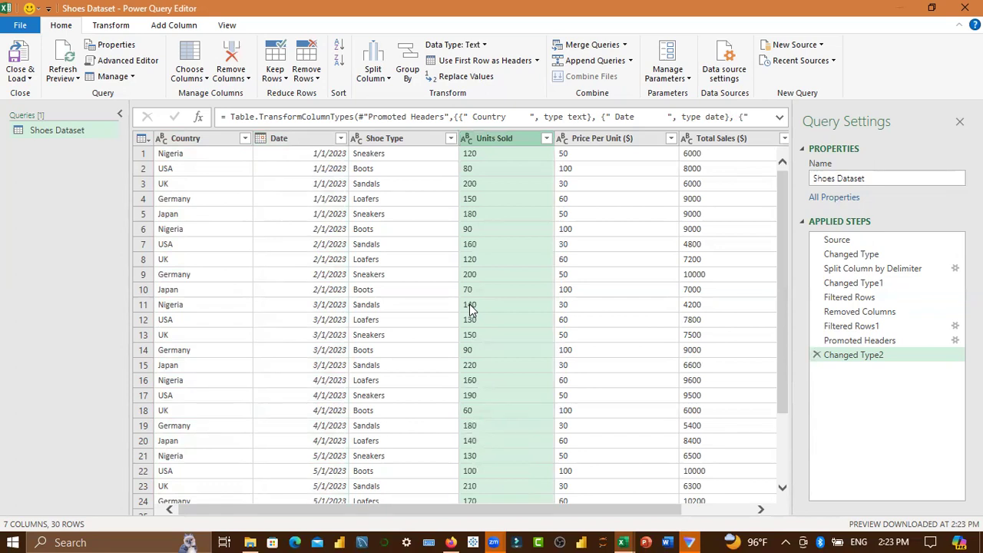
pyautogui.click(467, 140)
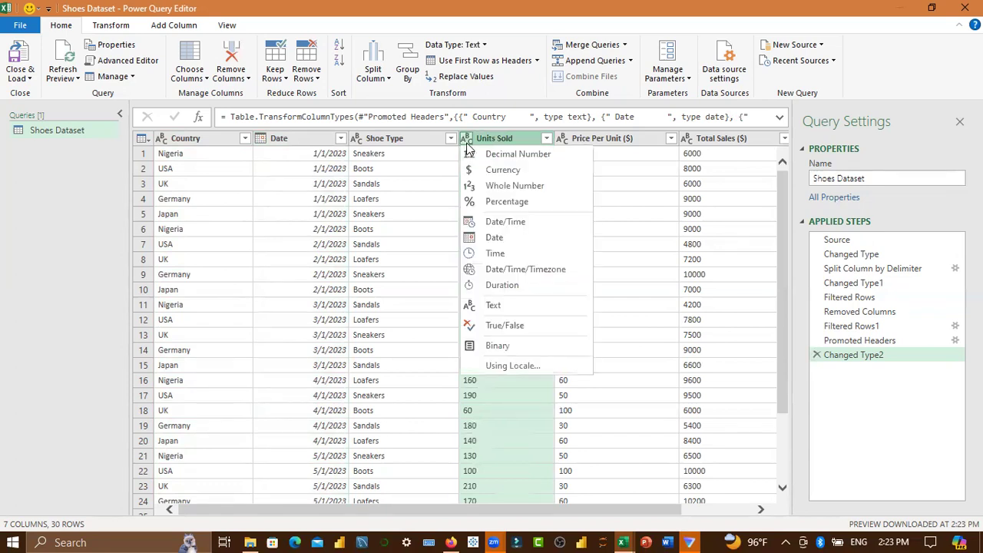
pyautogui.click(494, 187)
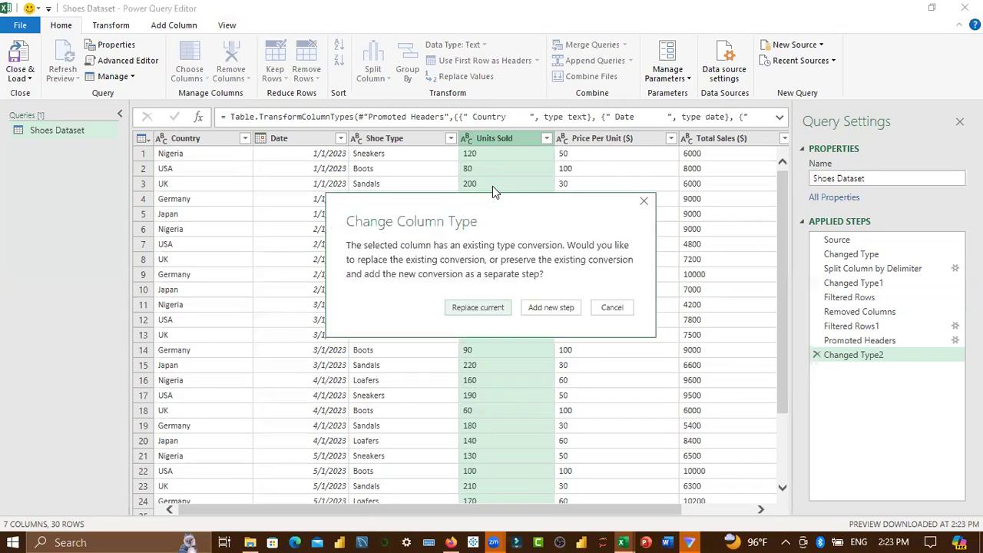
pyautogui.click(479, 306)
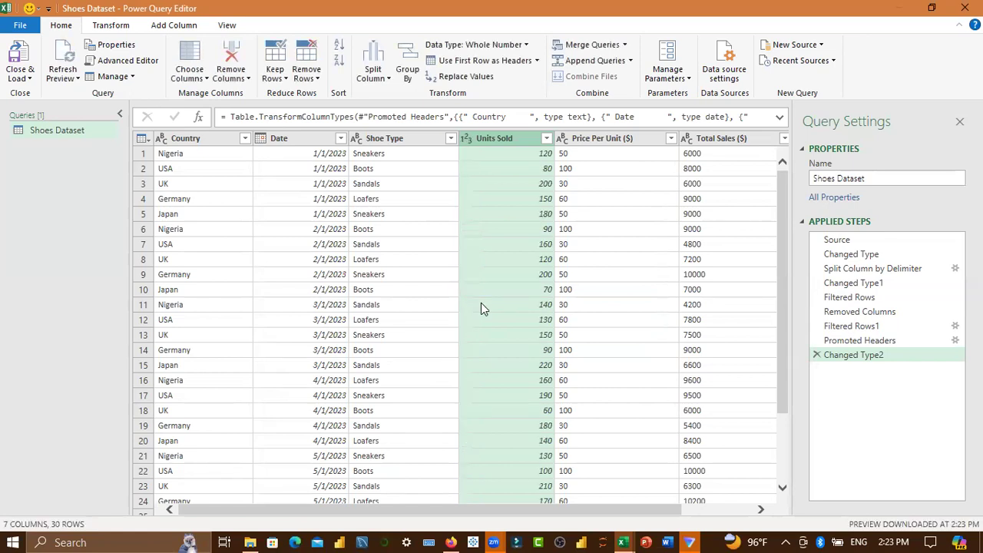
# - Convert the Units Sold column to Decimal Number and back to Whole Number, replacing the current conversion each time
pyautogui.click(466, 143)
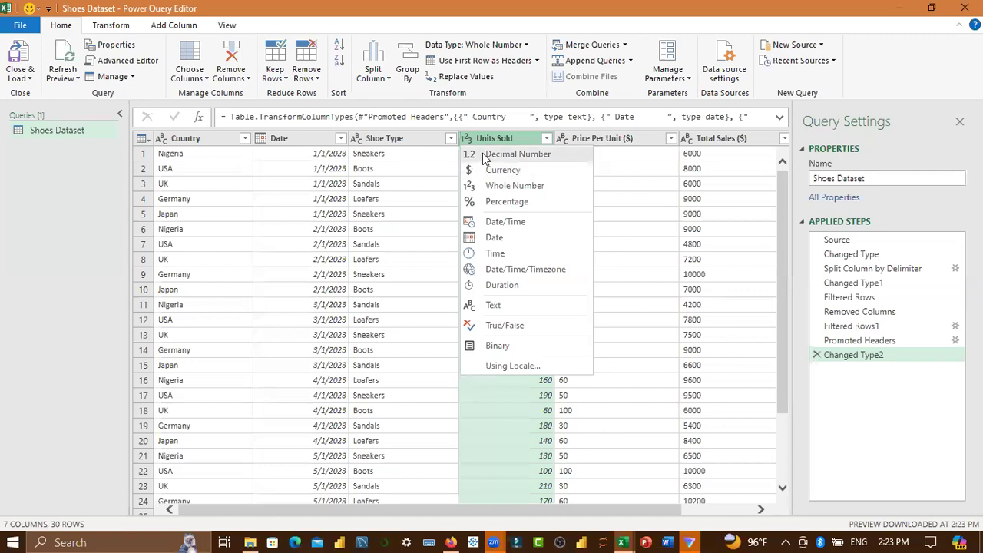
pyautogui.click(483, 155)
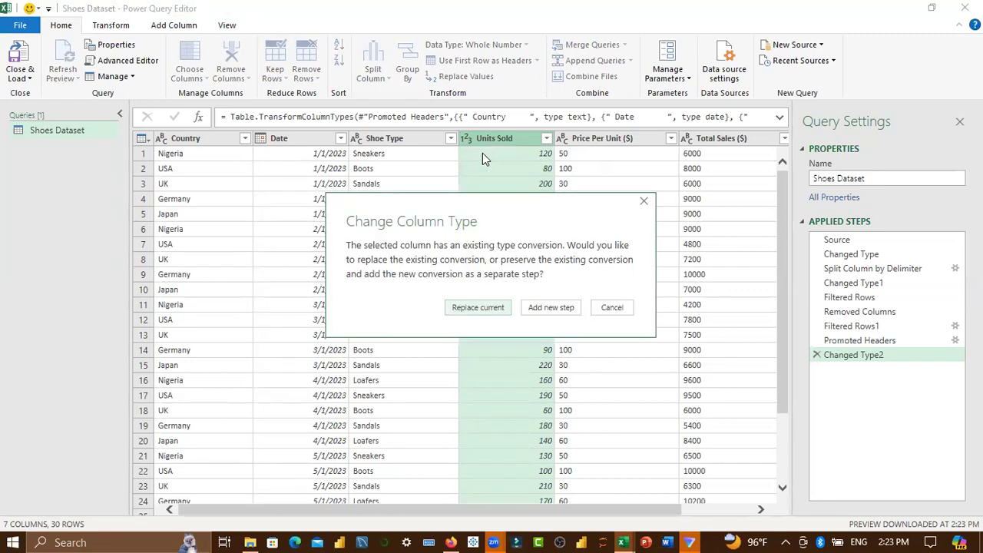
pyautogui.click(484, 312)
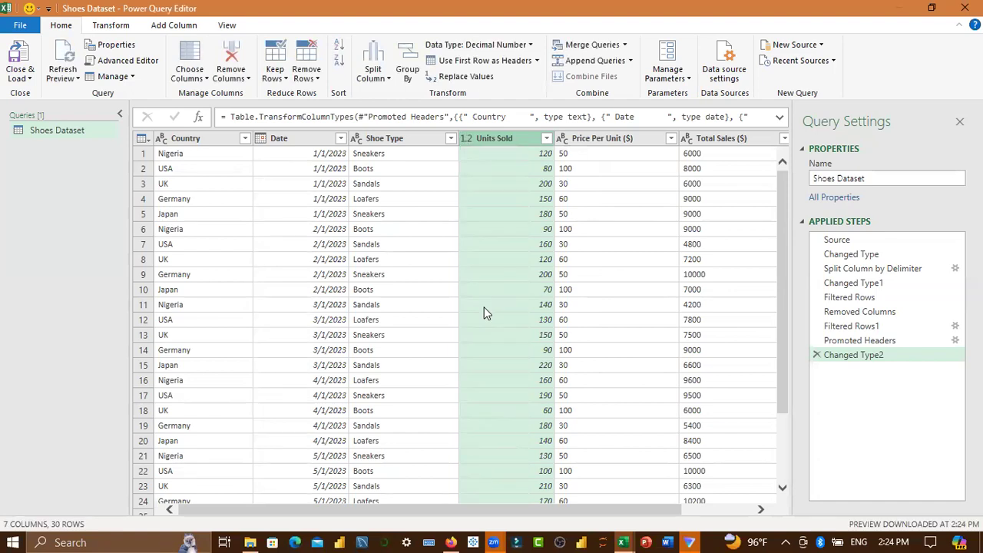
pyautogui.click(466, 143)
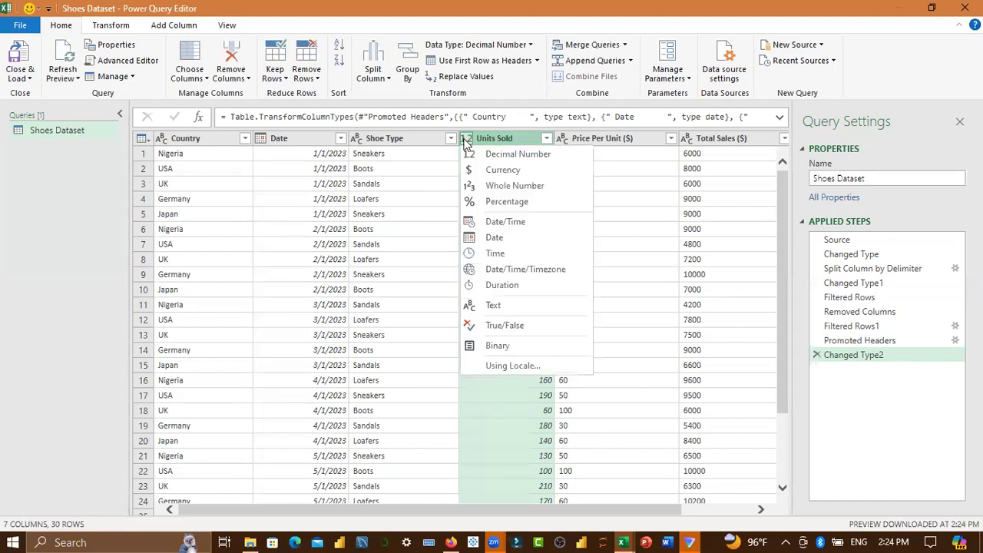
pyautogui.click(480, 186)
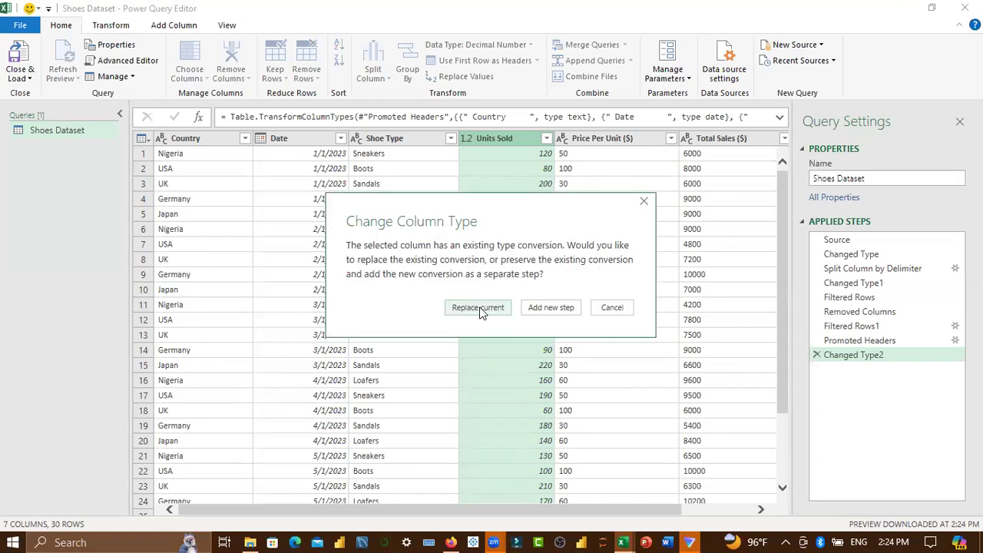
pyautogui.click(478, 307)
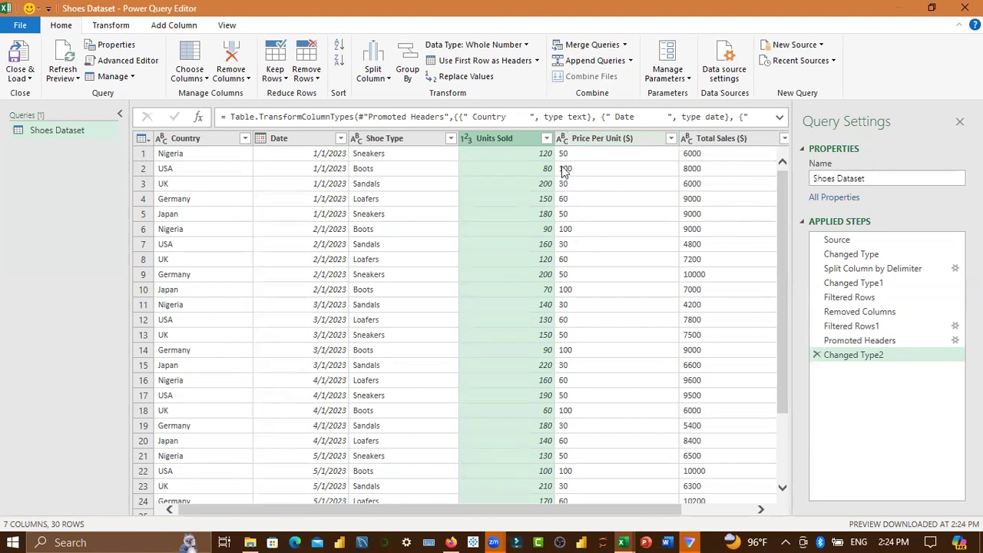
# - Set the data types of the Price Per Unit ($) and Total Sales ($) columns to Currency
pyautogui.click(561, 139)
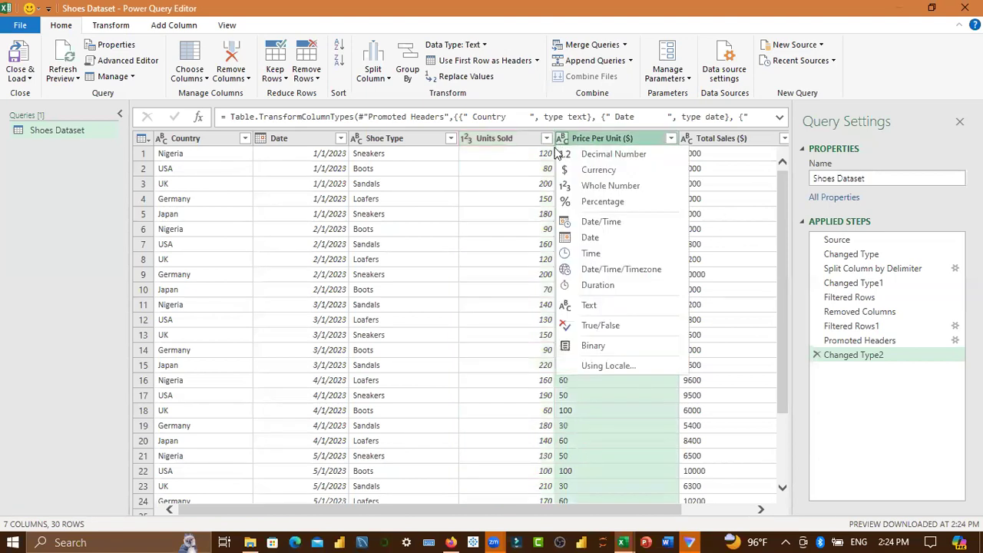
pyautogui.click(579, 172)
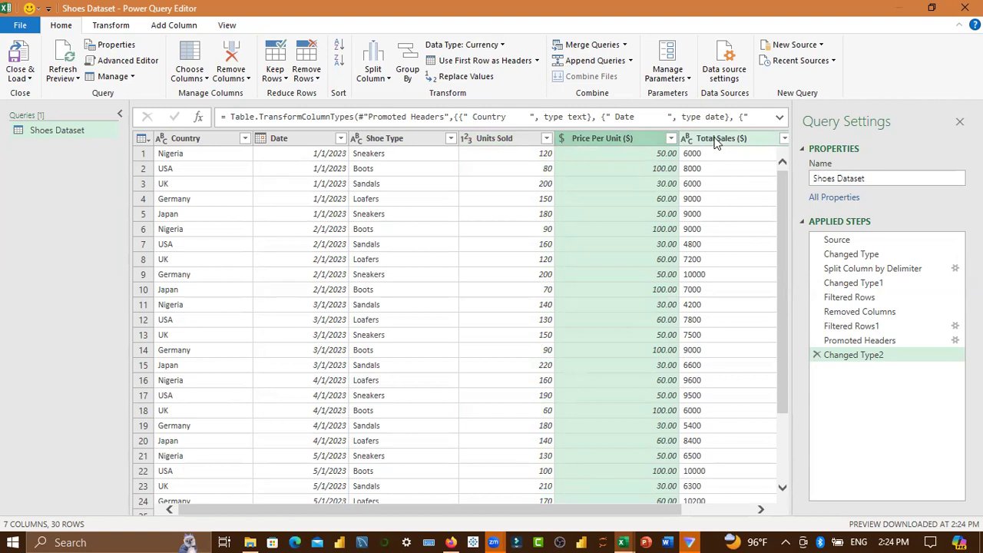
pyautogui.click(687, 143)
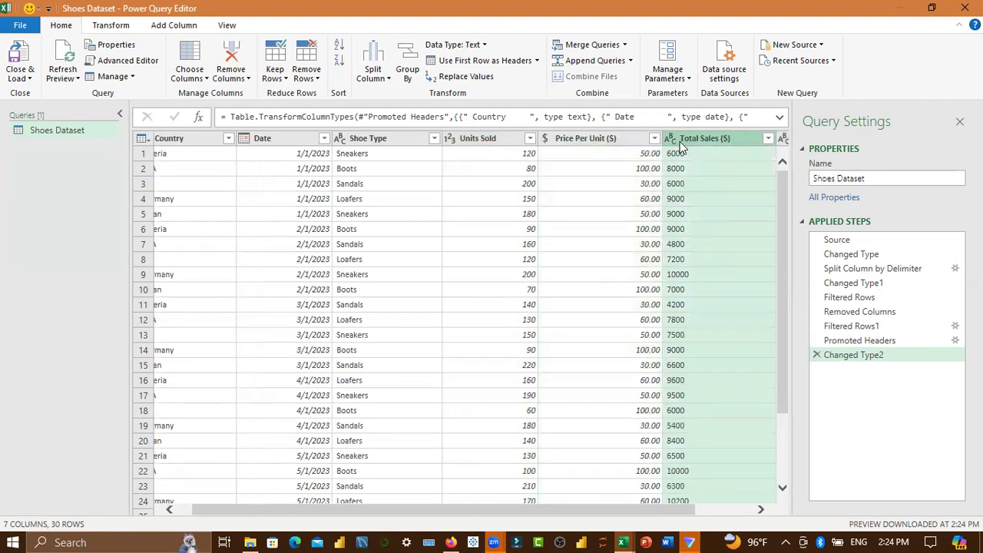
pyautogui.click(670, 142)
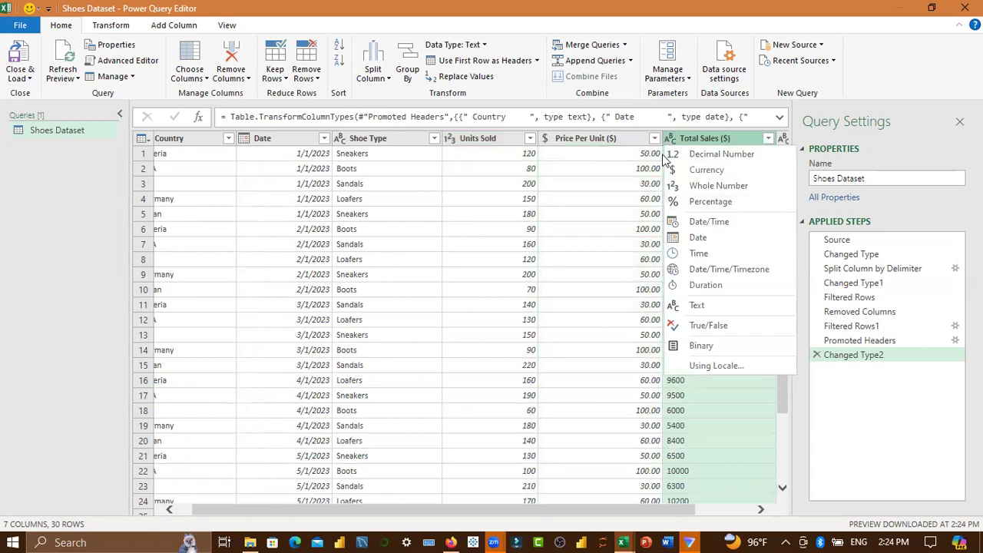
pyautogui.click(680, 171)
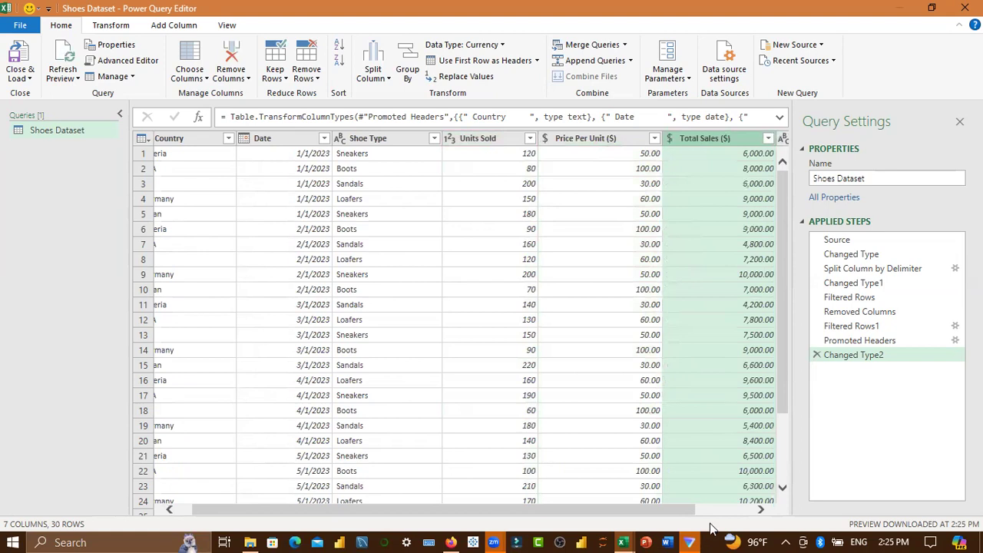
# - Remove the empty, unnamed column after Total Sales ($)
pyautogui.click(711, 509)
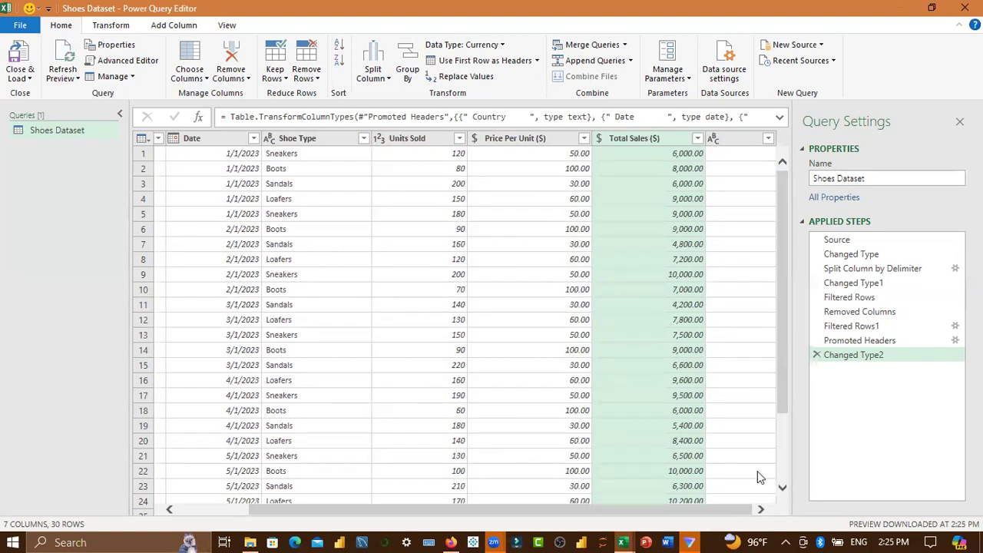
pyautogui.click(730, 144)
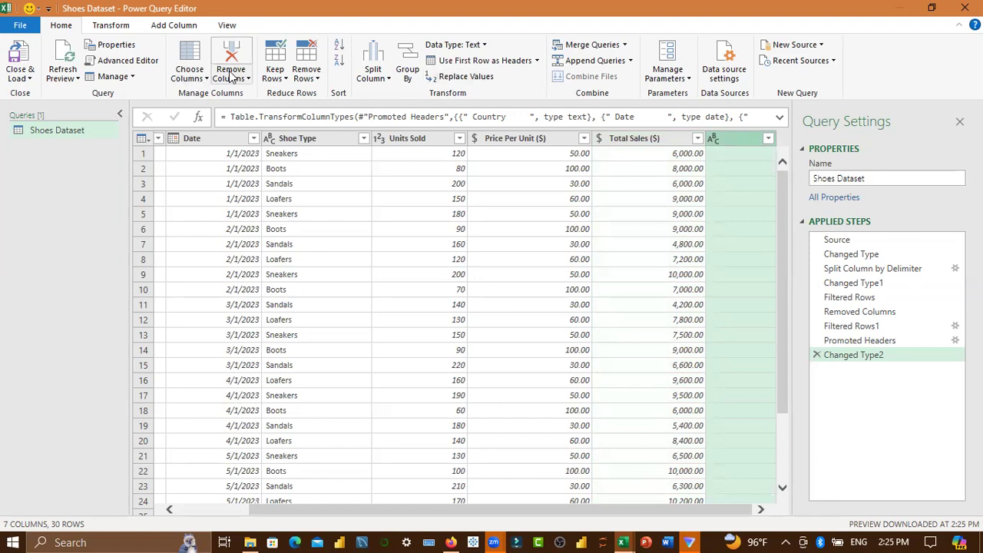
pyautogui.rightClick(752, 145)
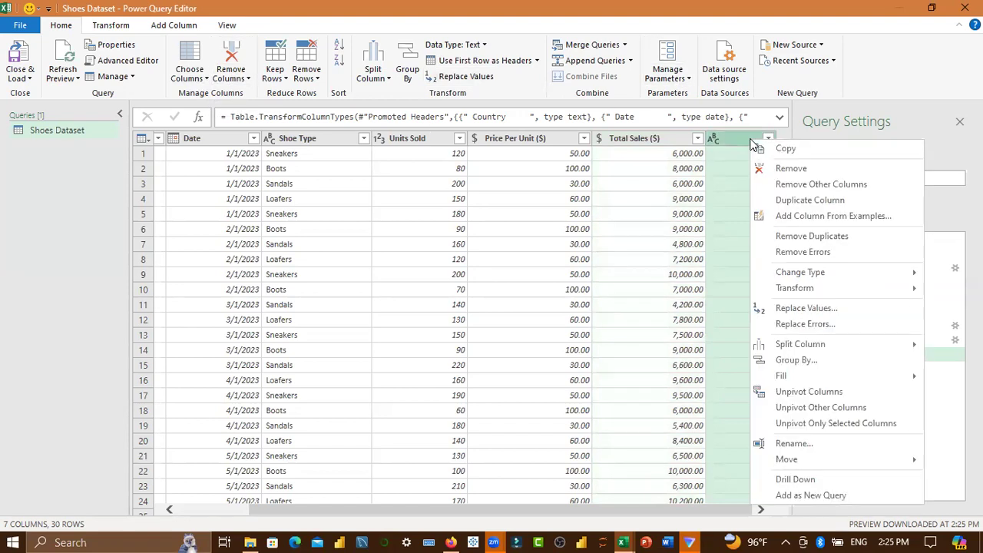
pyautogui.click(789, 168)
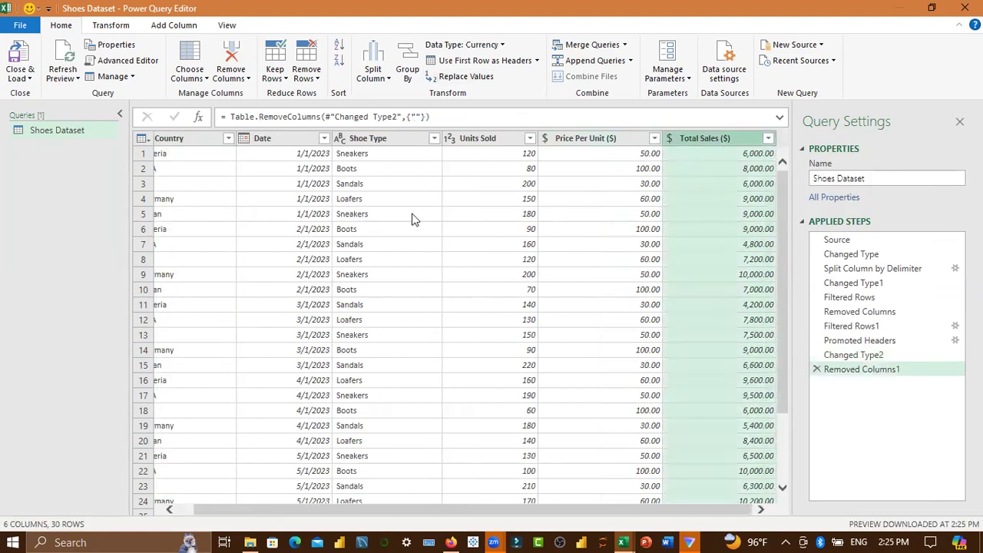
# - Trim the surrounding spaces from the text in the Country and Shoe Type columns
pyautogui.moveTo(639, 509); pyautogui.dragTo(475, 522)
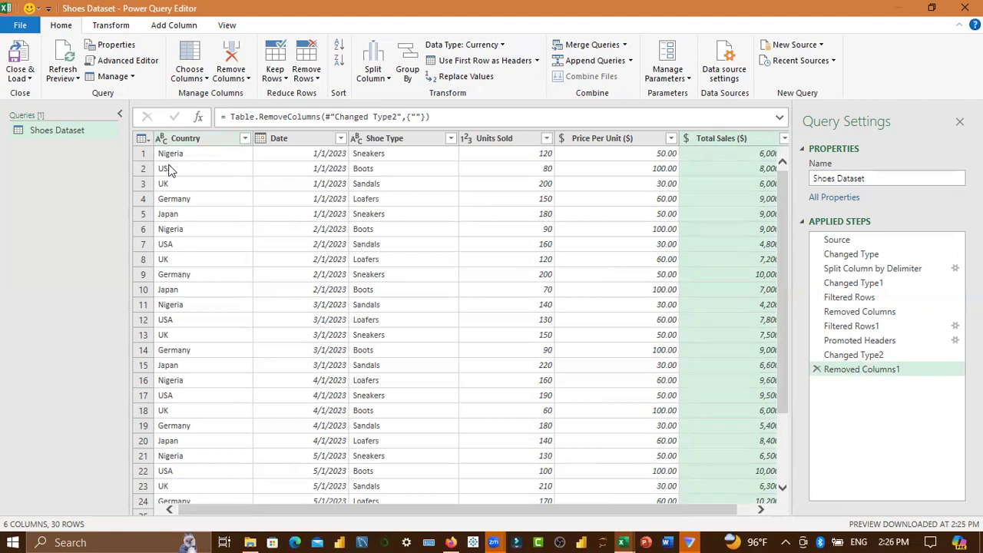
pyautogui.rightClick(228, 139)
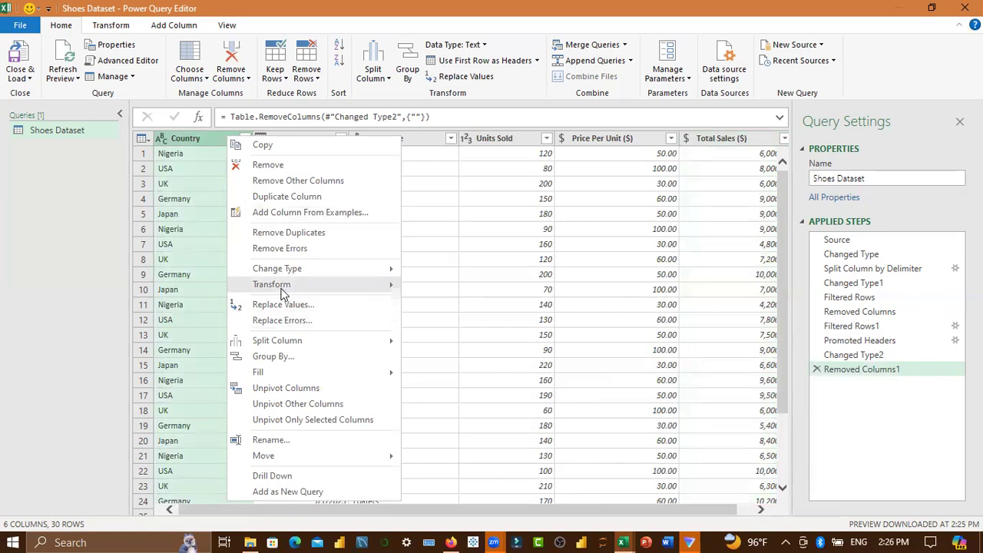
pyautogui.moveTo(281, 287)
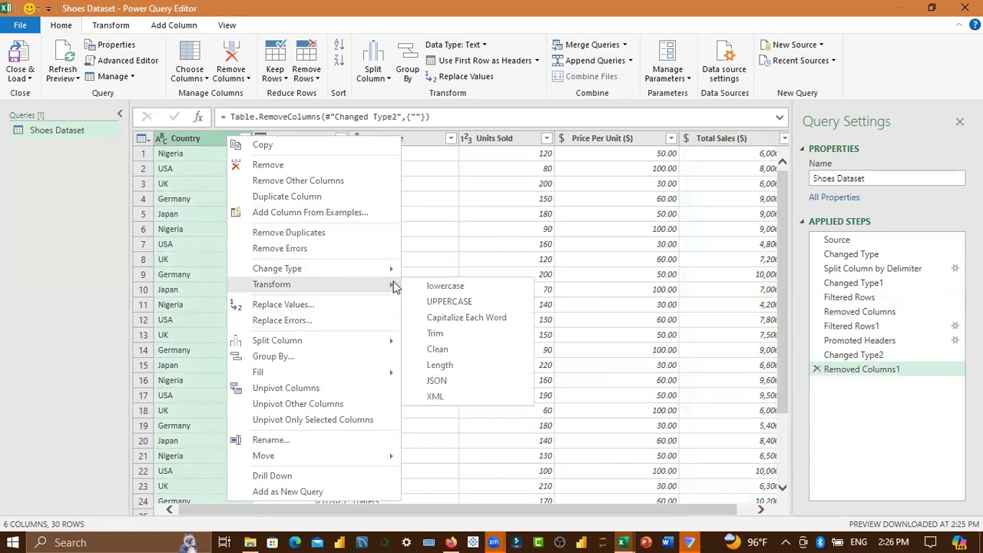
pyautogui.click(444, 340)
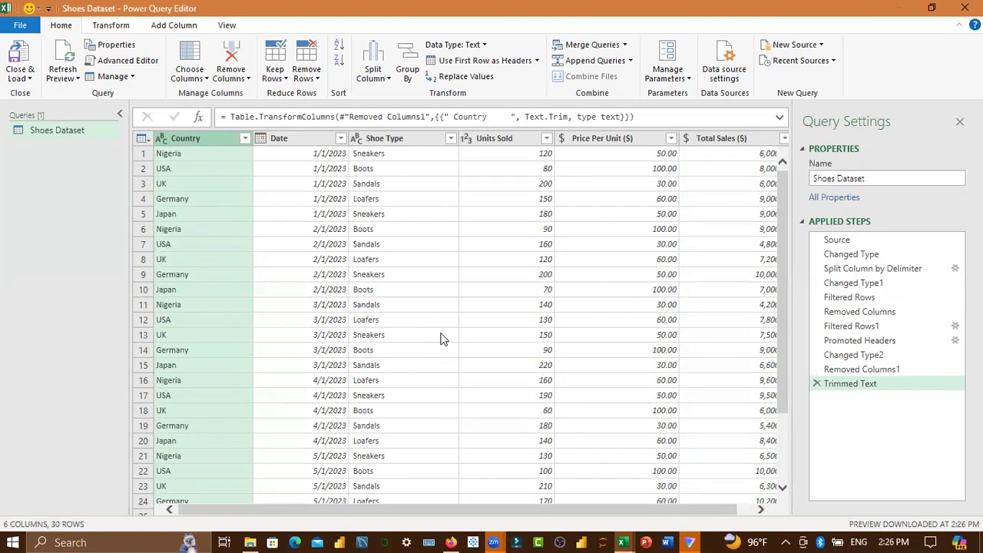
pyautogui.rightClick(386, 142)
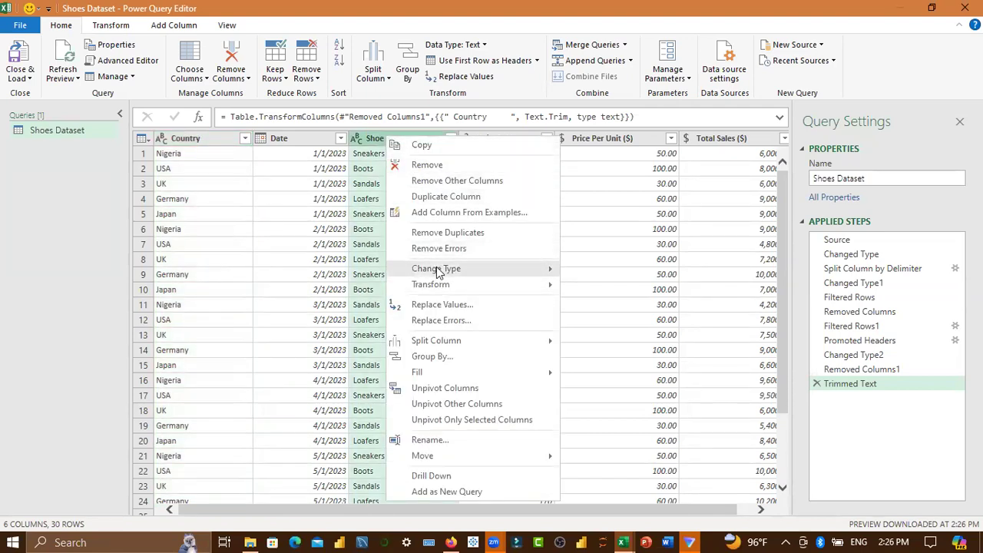
pyautogui.moveTo(441, 287)
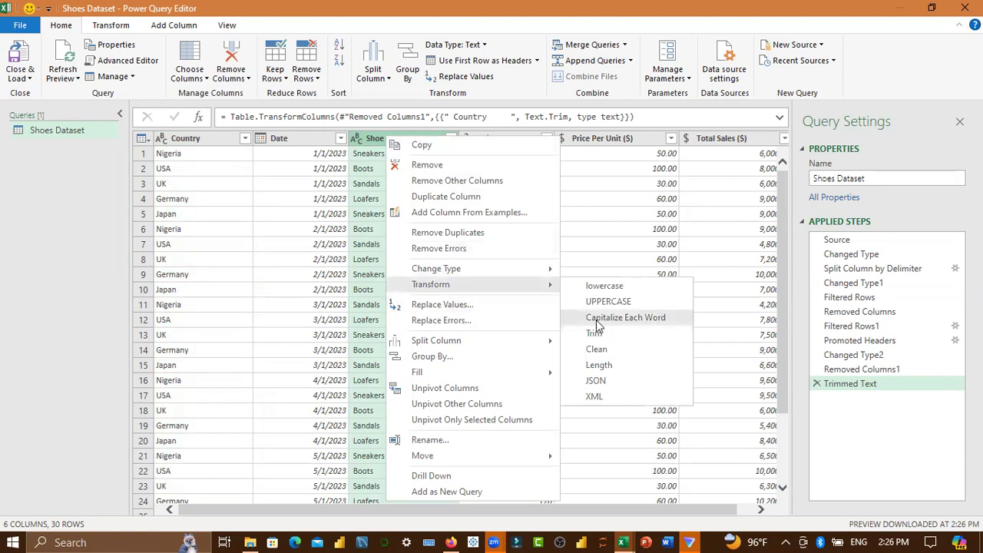
pyautogui.click(604, 335)
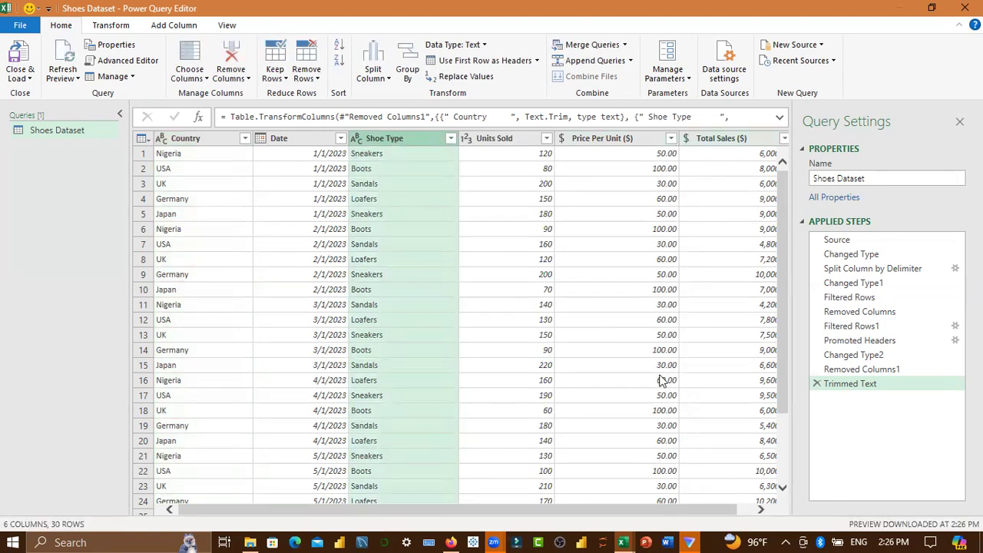
pyautogui.moveTo(734, 508); pyautogui.dragTo(797, 522)
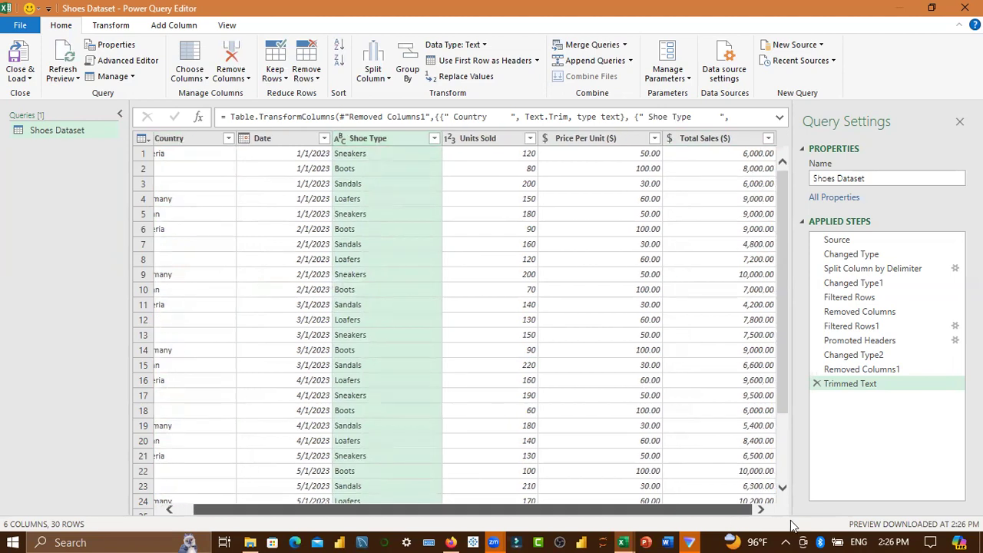
pyautogui.moveTo(707, 509); pyautogui.dragTo(698, 508)
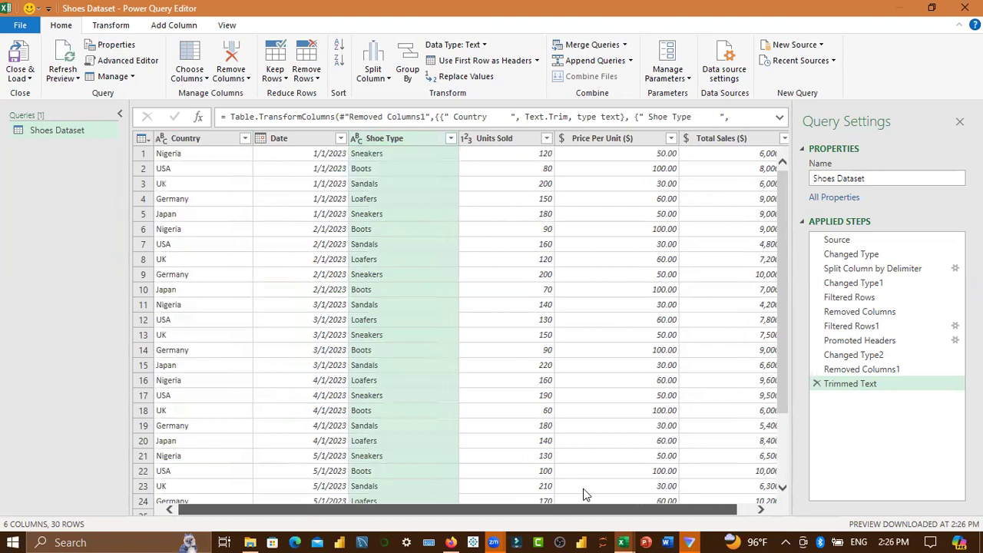